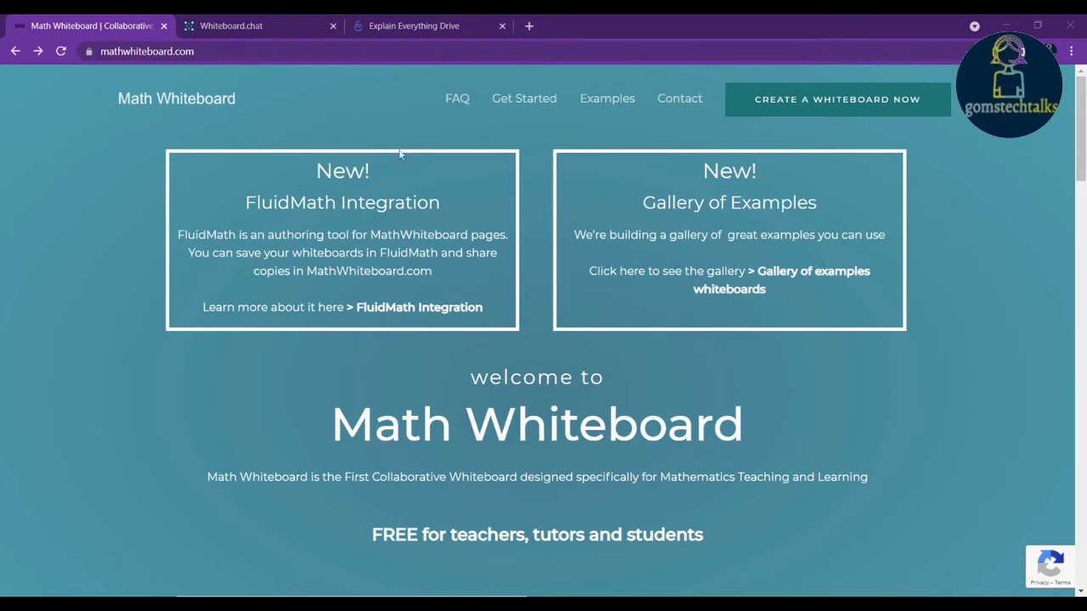
Create a new blank whiteboard on the Math Whiteboard site.
{"action": "key", "text": "ctrl+l"}
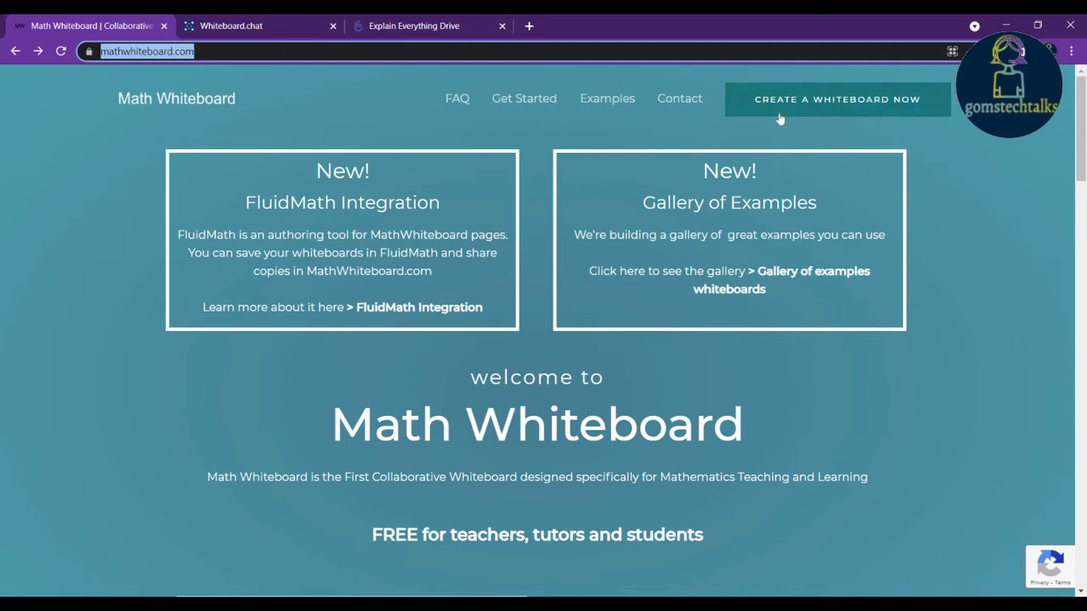
{"action": "left_click", "coordinate": [823, 108]}
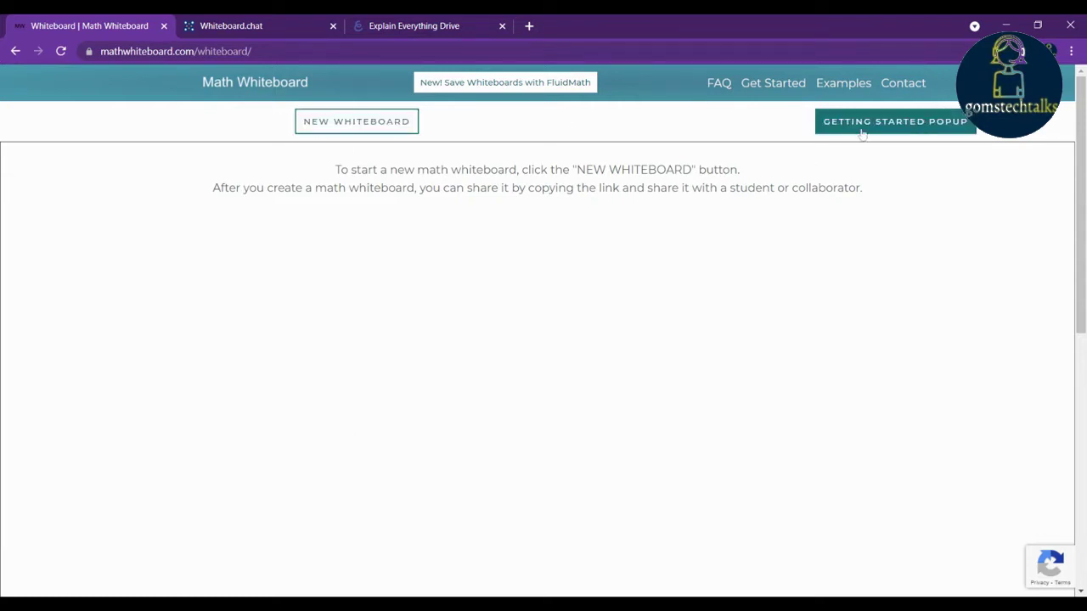
{"action": "left_click", "coordinate": [394, 123]}
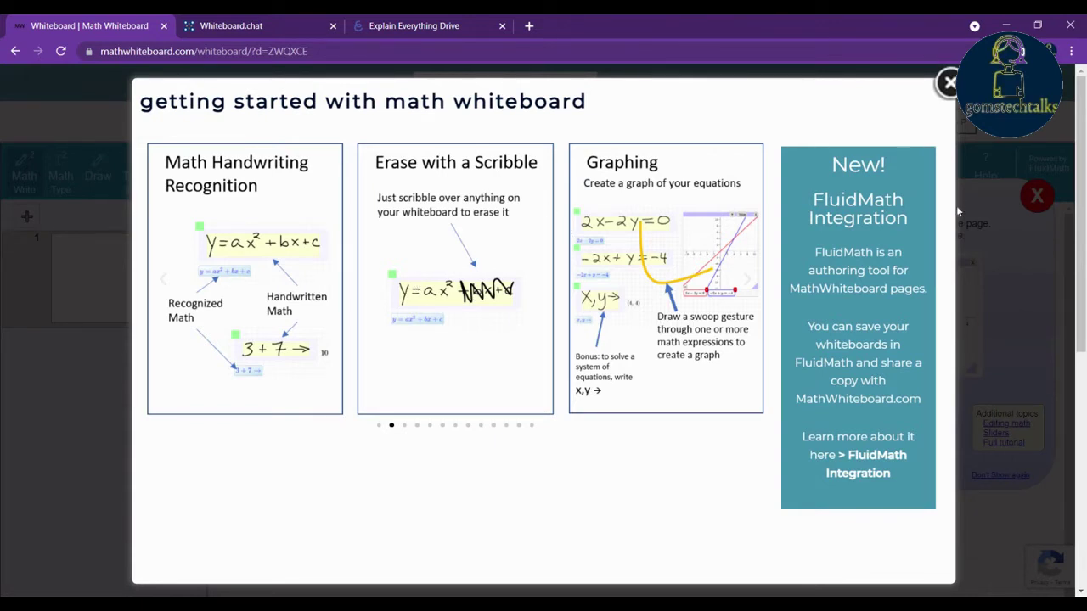
Dismiss the getting-started and 'How to create a graph' help panels and select page 1.
{"action": "left_click", "coordinate": [948, 84]}
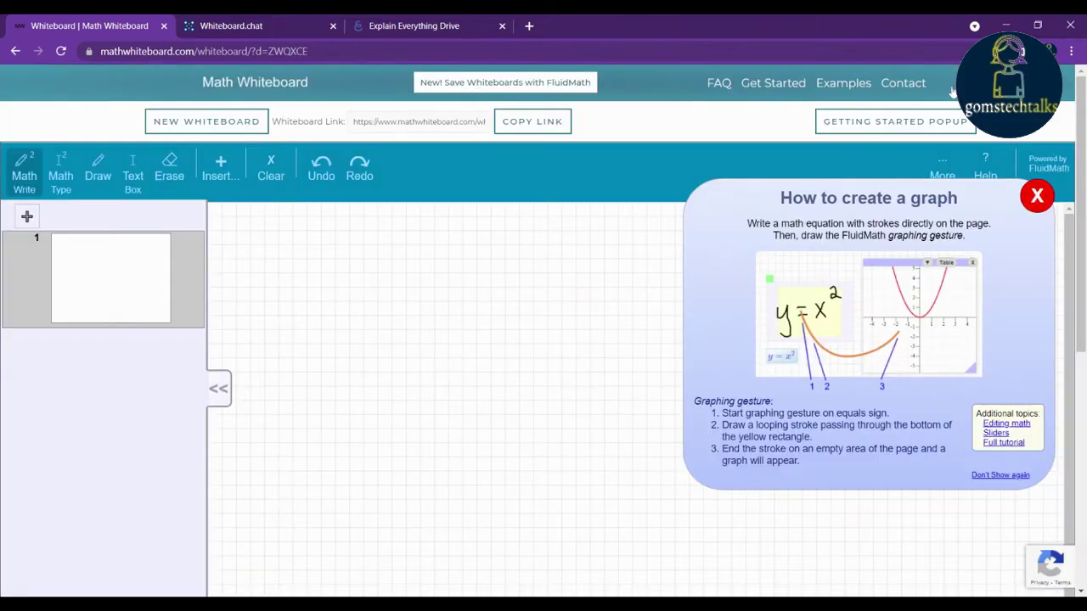
{"action": "left_click", "coordinate": [1035, 206]}
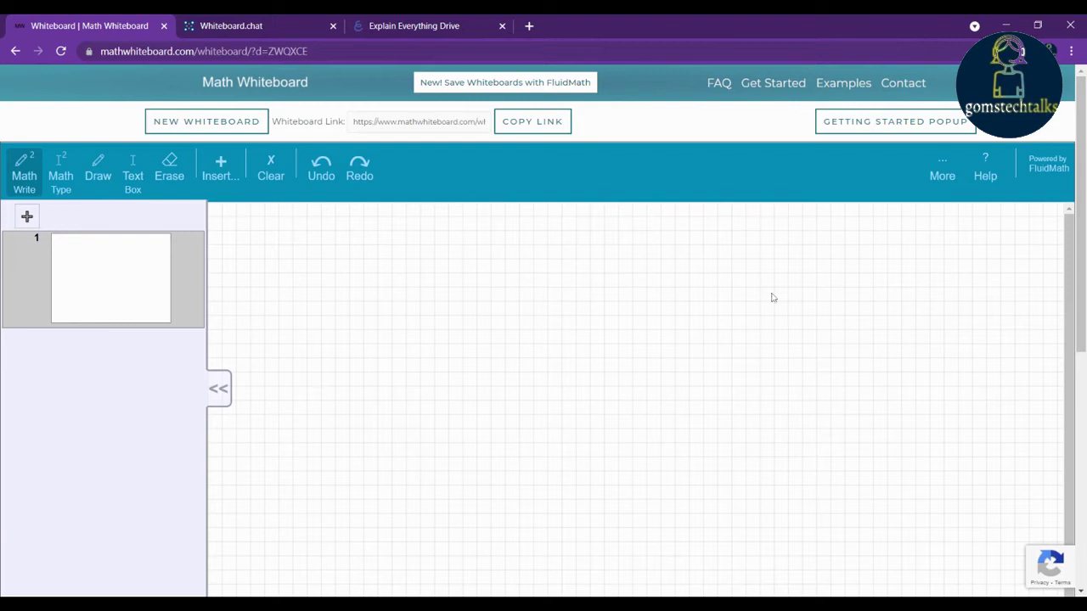
{"action": "left_click", "coordinate": [107, 294]}
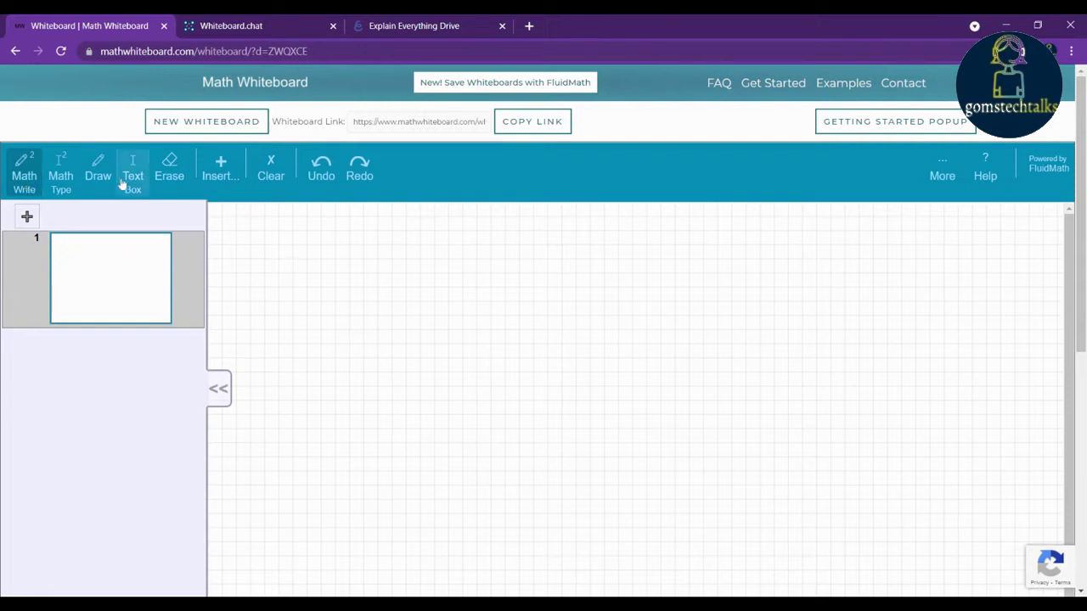
Handwrite π with Math Write and collapse the page thumbnails sidebar.
{"action": "left_click", "coordinate": [15, 170]}
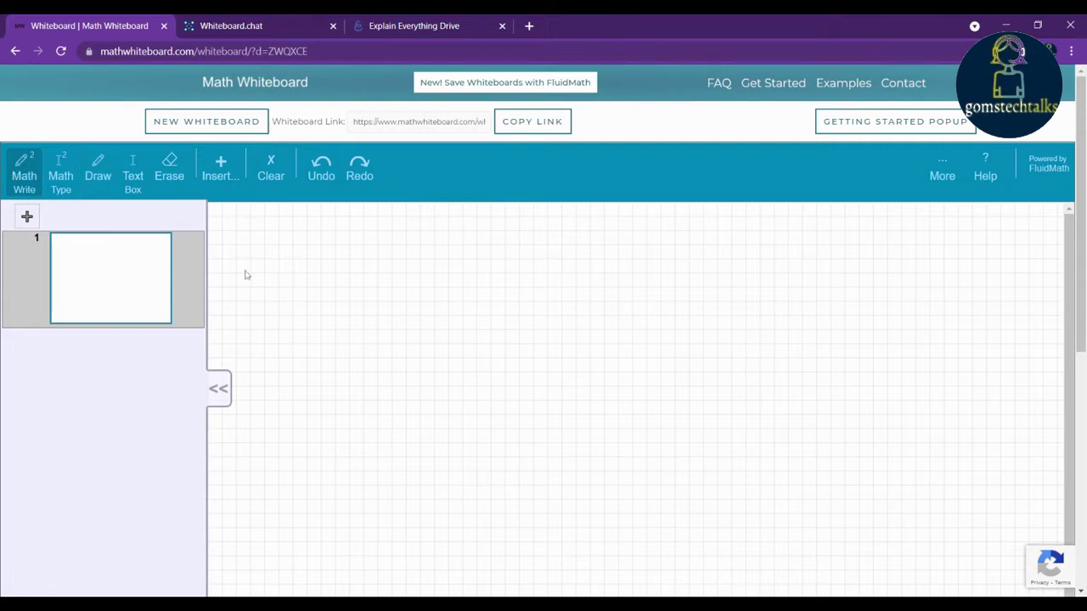
{"action": "left_click_drag", "start_coordinate": [258, 270], "coordinate": [257, 333]}
{"action": "left_click_drag", "start_coordinate": [274, 272], "coordinate": [271, 339]}
{"action": "left_click_drag", "start_coordinate": [244, 275], "coordinate": [311, 270]}
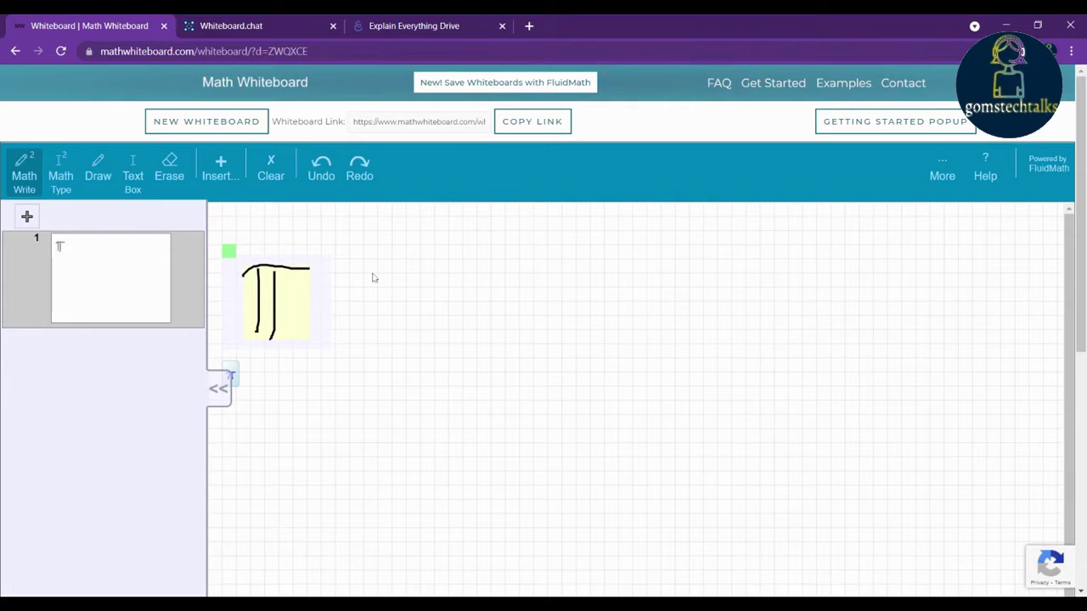
{"action": "left_click", "coordinate": [218, 390]}
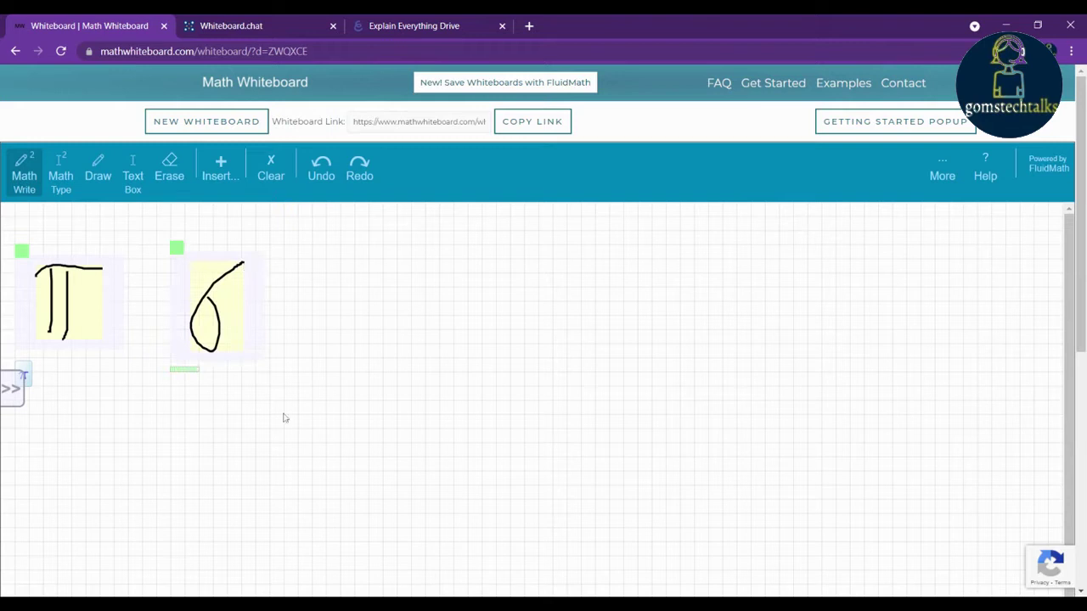
Handwrite σ, μ and a P shape in a row to the right of π.
{"action": "mouse_move", "coordinate": [316, 321]}
{"action": "left_mouse_down"}
{"action": "mouse_move", "coordinate": [315, 341]}
{"action": "mouse_move", "coordinate": [300, 323]}
{"action": "mouse_move", "coordinate": [357, 317]}
{"action": "left_mouse_up"}
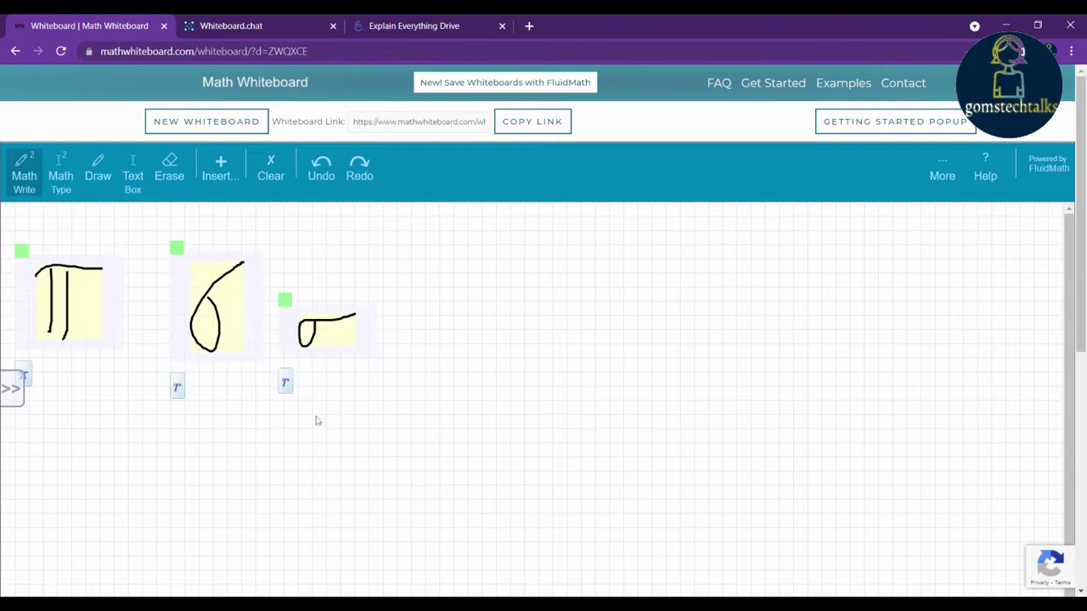
{"action": "mouse_move", "coordinate": [397, 324]}
{"action": "left_mouse_down"}
{"action": "mouse_move", "coordinate": [405, 401]}
{"action": "mouse_move", "coordinate": [405, 332]}
{"action": "mouse_move", "coordinate": [422, 328]}
{"action": "left_mouse_up"}
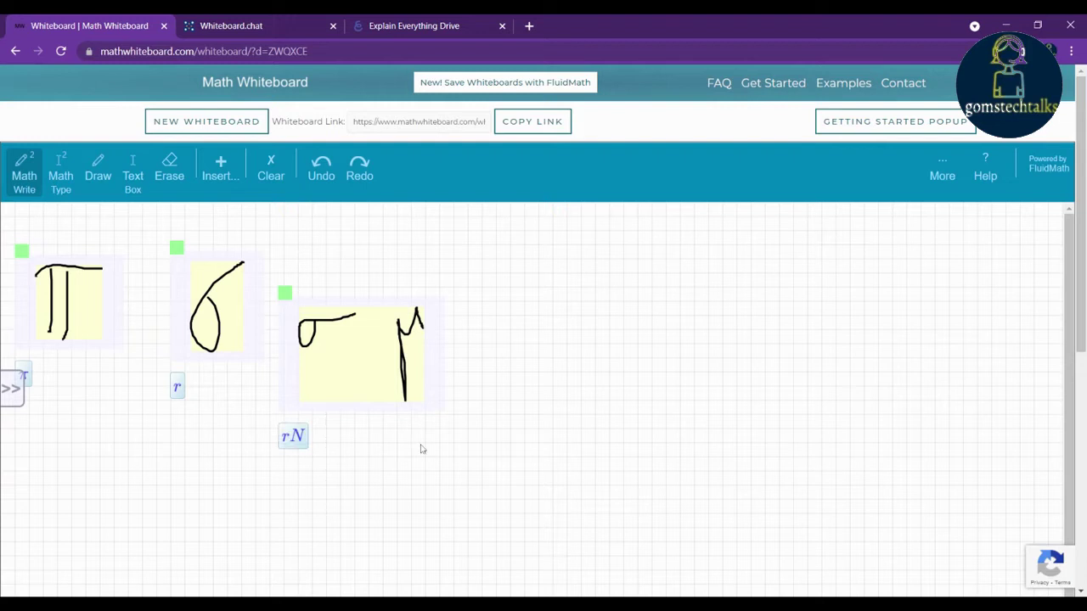
{"action": "mouse_move", "coordinate": [496, 303]}
{"action": "left_mouse_down"}
{"action": "mouse_move", "coordinate": [498, 406]}
{"action": "mouse_move", "coordinate": [496, 327]}
{"action": "mouse_move", "coordinate": [500, 338]}
{"action": "mouse_move", "coordinate": [525, 295]}
{"action": "mouse_move", "coordinate": [531, 333]}
{"action": "mouse_move", "coordinate": [542, 333]}
{"action": "left_mouse_up"}
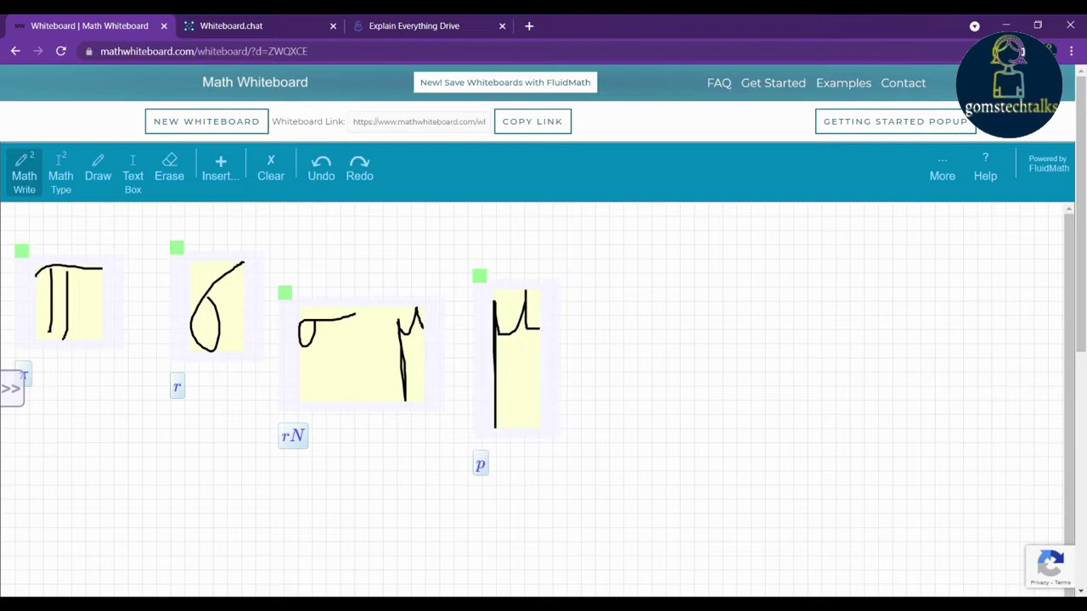
{"action": "left_click_drag", "start_coordinate": [615, 299], "coordinate": [595, 426]}
{"action": "mouse_move", "coordinate": [620, 361]}
{"action": "left_mouse_down"}
{"action": "mouse_move", "coordinate": [659, 371]}
{"action": "mouse_move", "coordinate": [624, 382]}
{"action": "left_mouse_up"}
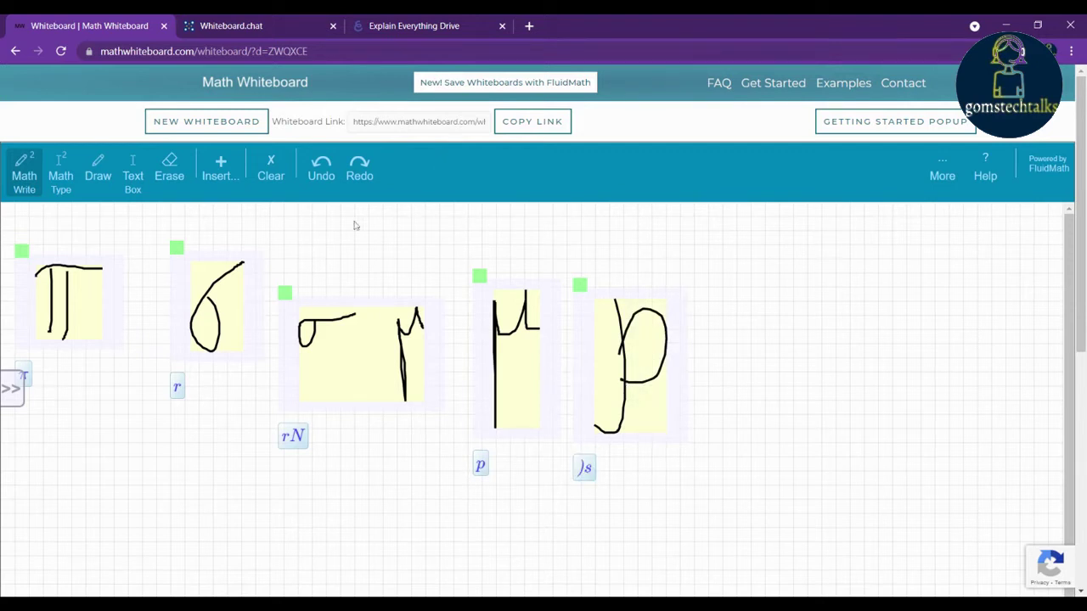
{"action": "left_click", "coordinate": [61, 175]}
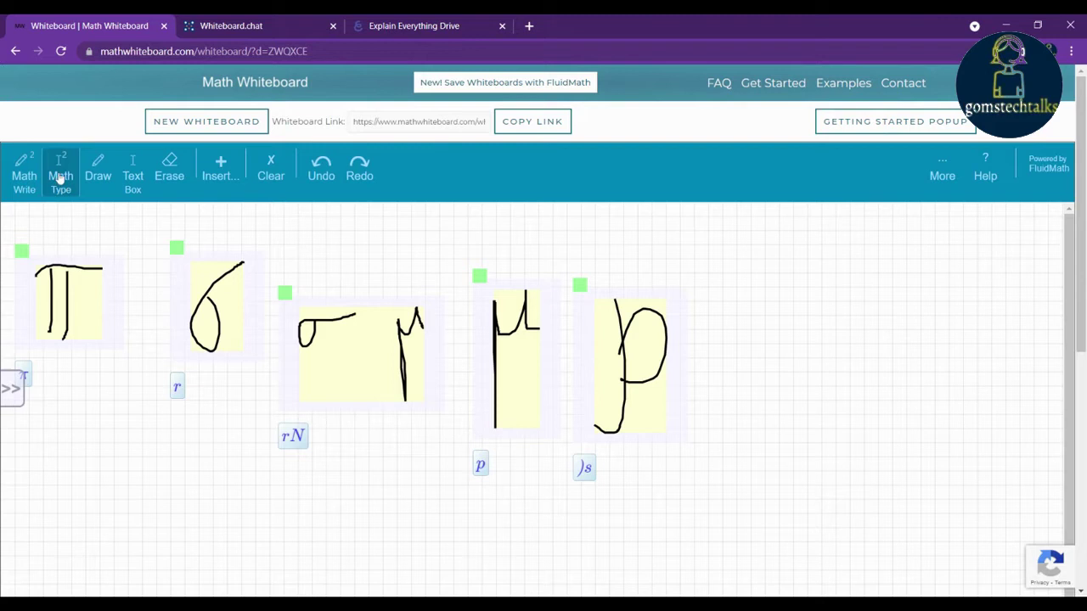
Add a typed π math box and a μ box below it, entered as 'mu'.
{"action": "left_click", "coordinate": [789, 266]}
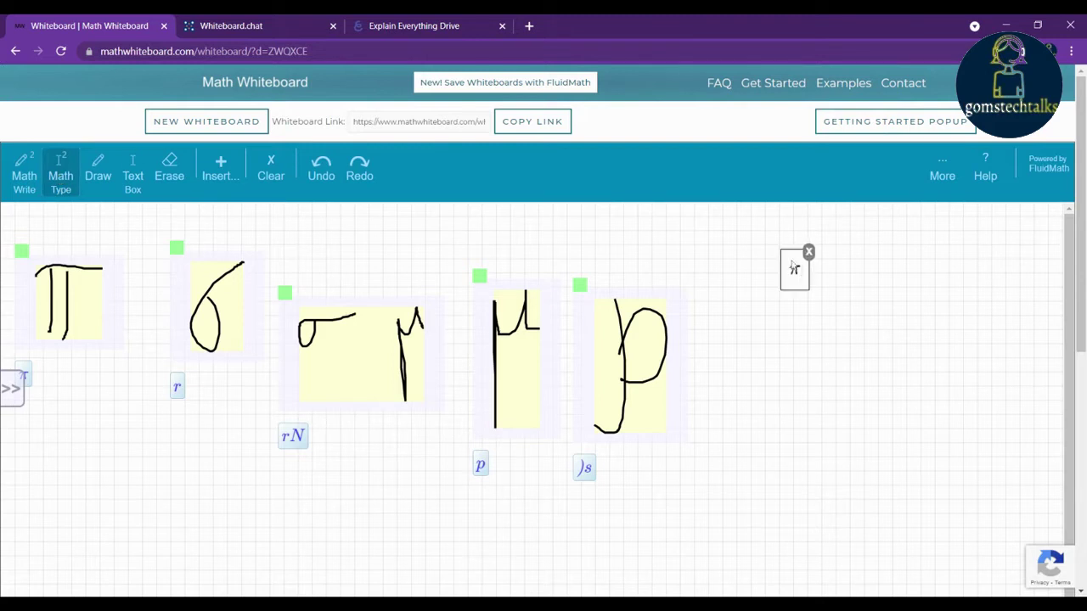
{"action": "key", "text": "Return"}
{"action": "left_click", "coordinate": [789, 321]}
{"action": "type", "text": "mu"}
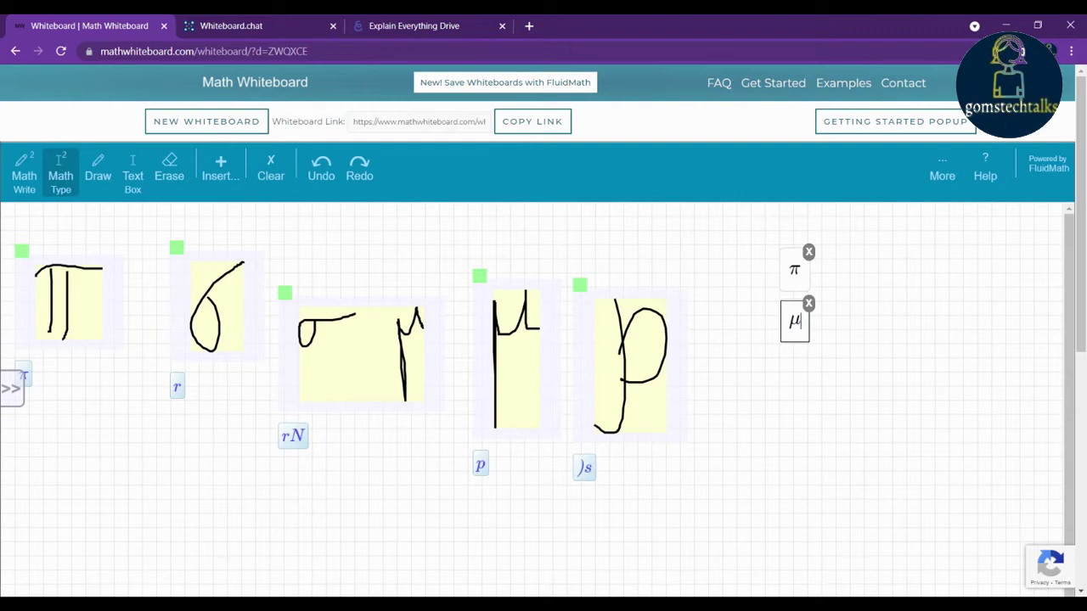
{"action": "left_click", "coordinate": [817, 323]}
{"action": "left_click", "coordinate": [799, 322]}
Sketch a blue freehand p and add an empty text box near the top.
{"action": "left_click", "coordinate": [97, 176]}
{"action": "mouse_move", "coordinate": [783, 516]}
{"action": "left_mouse_down"}
{"action": "mouse_move", "coordinate": [862, 480]}
{"action": "mouse_move", "coordinate": [821, 490]}
{"action": "left_mouse_up"}
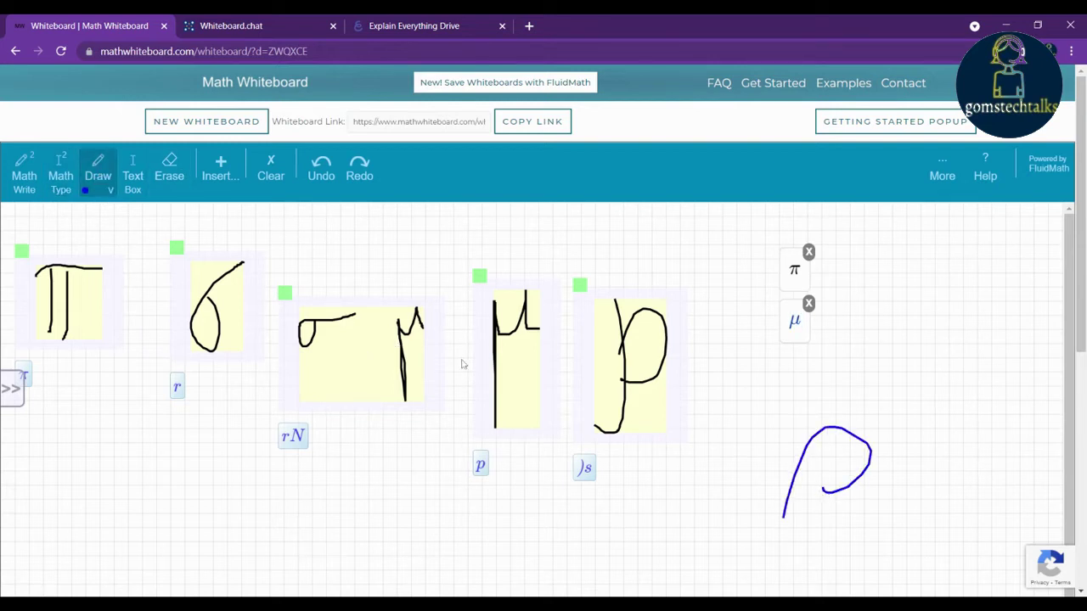
{"action": "left_click", "coordinate": [133, 180]}
{"action": "left_click_drag", "start_coordinate": [600, 204], "coordinate": [775, 252]}
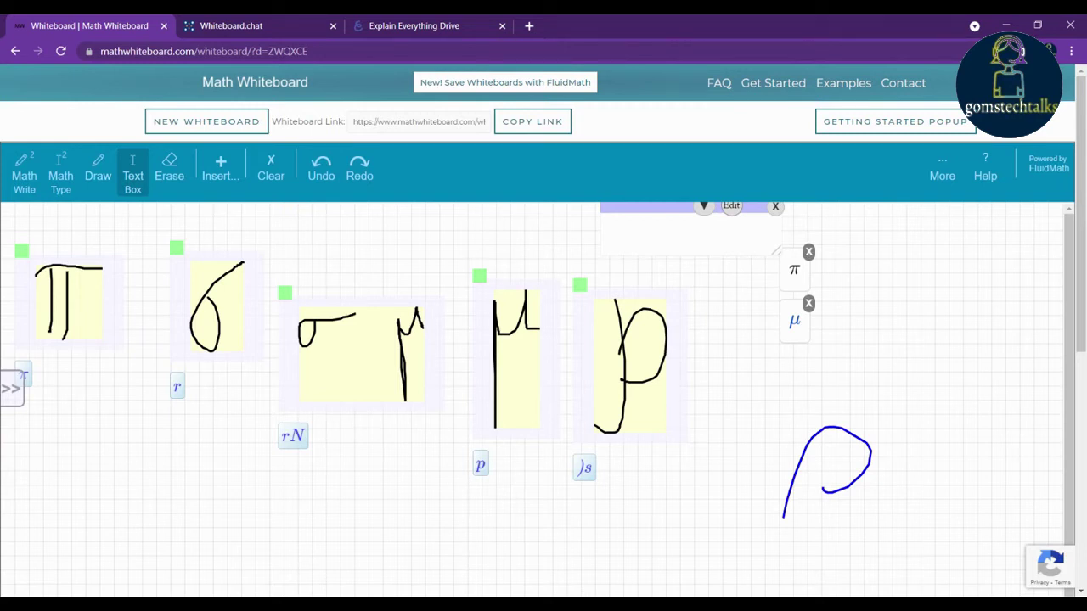
{"action": "left_click", "coordinate": [645, 233]}
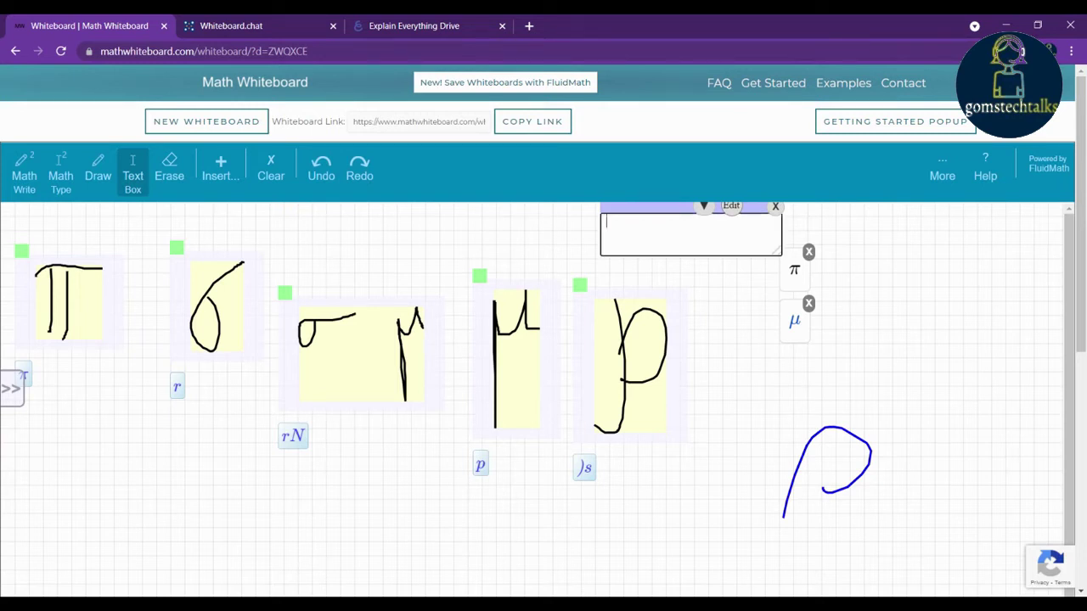
Erase the empty text box, the π, 6, σ, μ strokes and the math boxes.
{"action": "left_click", "coordinate": [169, 176]}
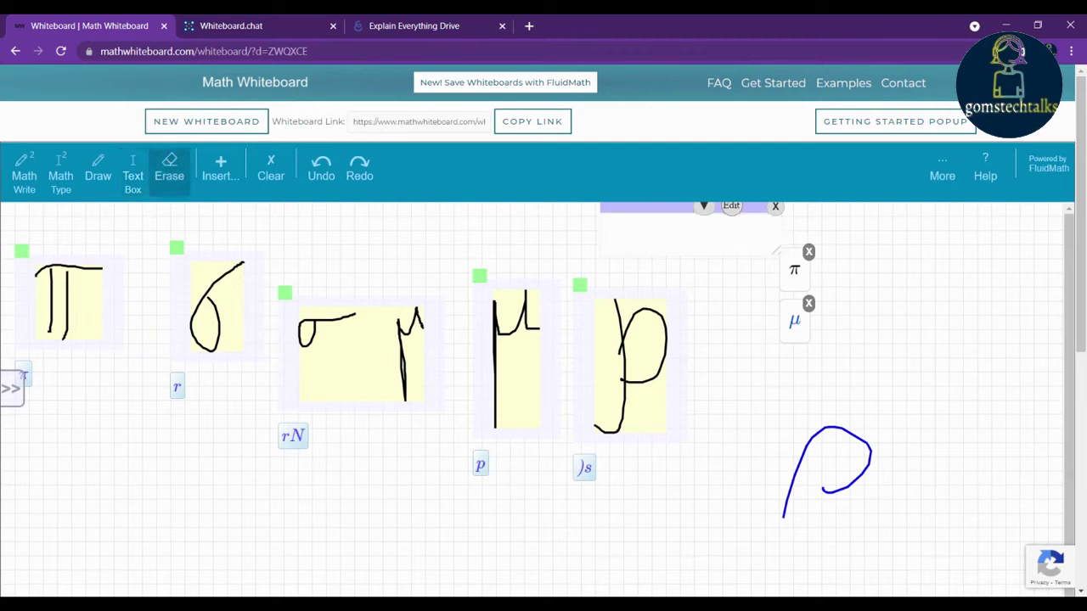
{"action": "mouse_move", "coordinate": [637, 243]}
{"action": "left_mouse_down"}
{"action": "mouse_move", "coordinate": [576, 341]}
{"action": "mouse_move", "coordinate": [585, 341]}
{"action": "left_mouse_up"}
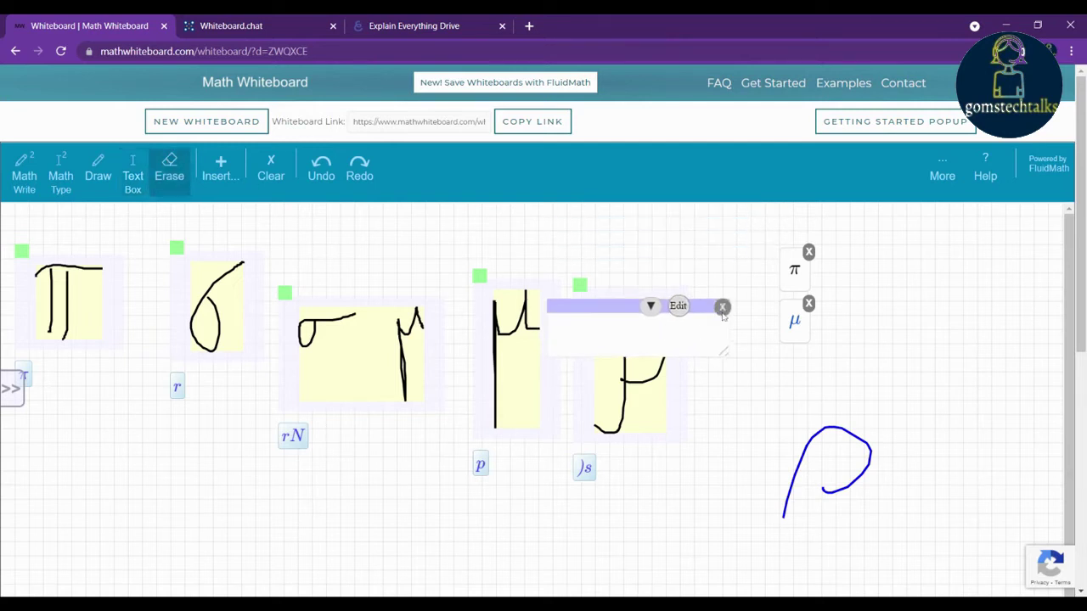
{"action": "left_click", "coordinate": [722, 308]}
{"action": "left_click", "coordinate": [617, 343]}
{"action": "left_click", "coordinate": [666, 310]}
{"action": "left_click", "coordinate": [495, 393]}
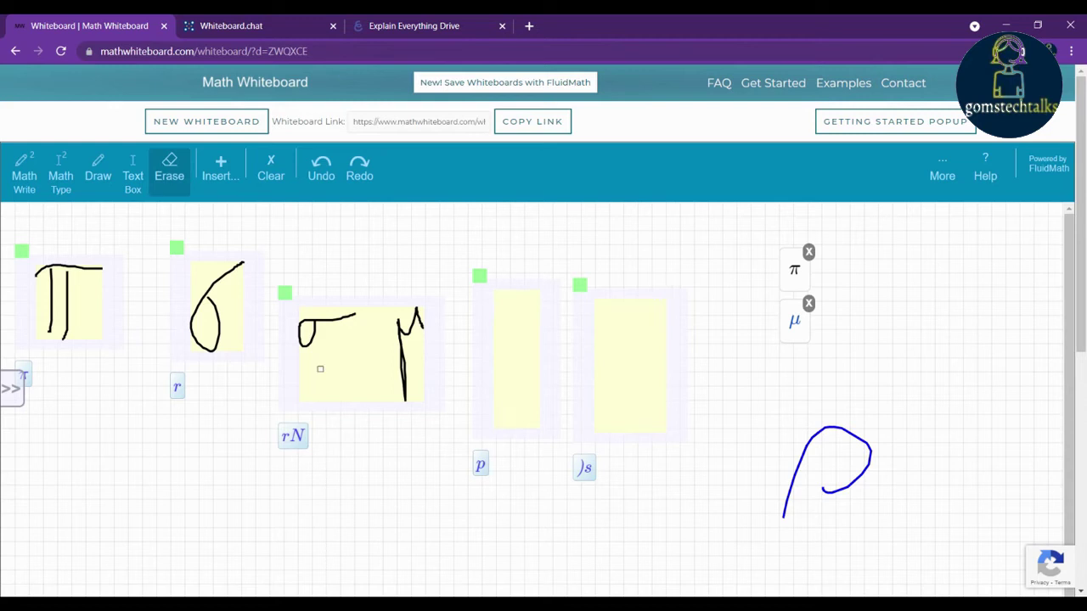
{"action": "left_click", "coordinate": [410, 356]}
{"action": "left_click", "coordinate": [304, 333]}
{"action": "left_click", "coordinate": [197, 321]}
{"action": "left_click", "coordinate": [68, 268]}
{"action": "left_click", "coordinate": [50, 314]}
{"action": "left_click", "coordinate": [65, 314]}
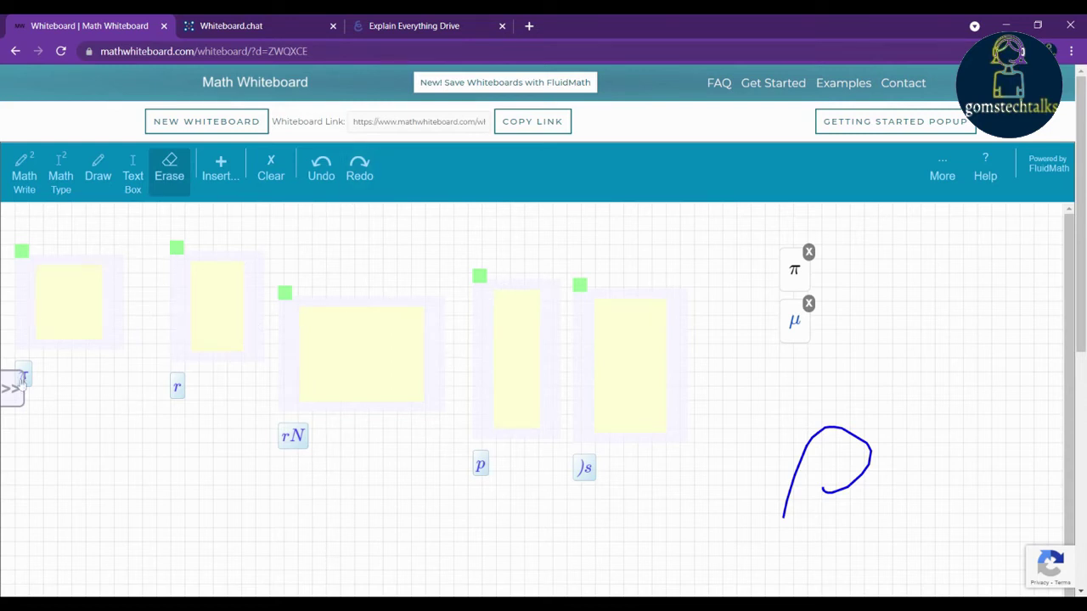
Insert a graph, then Clear the board of the graph and the p.
{"action": "left_click", "coordinate": [228, 184]}
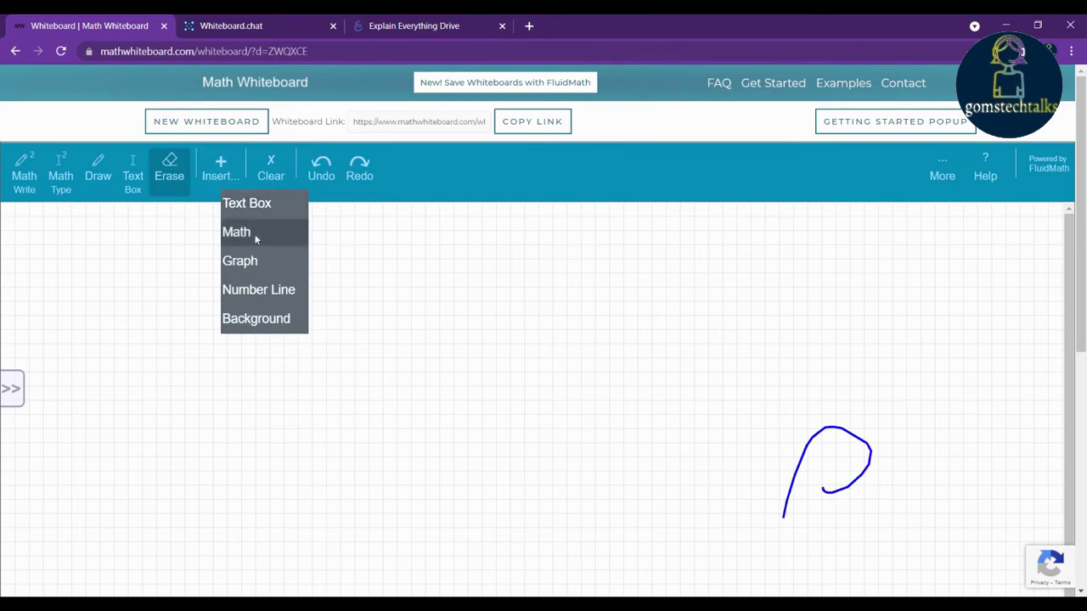
{"action": "left_click", "coordinate": [240, 261]}
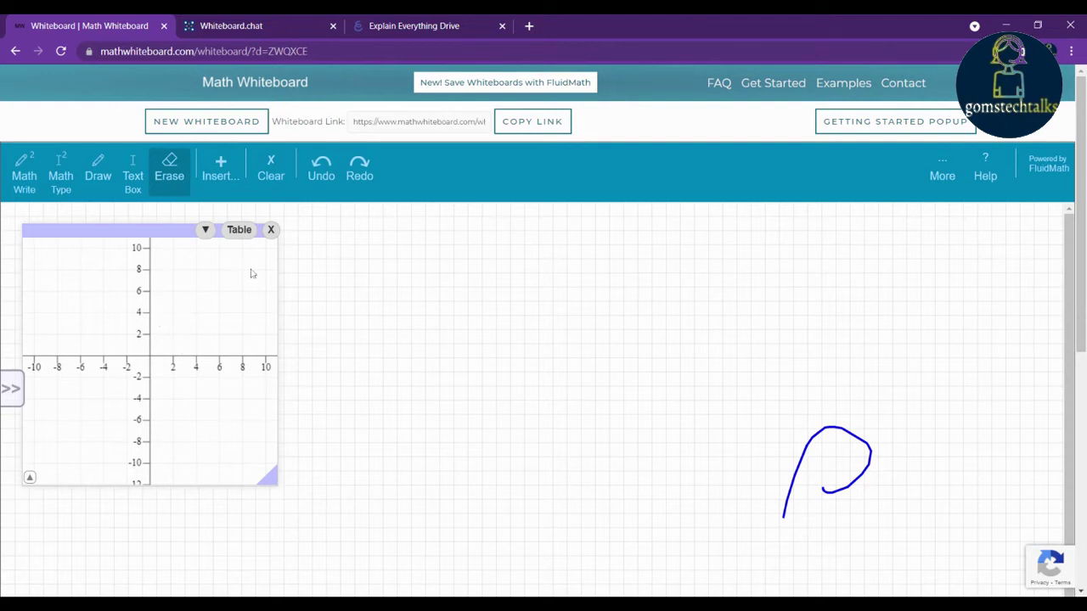
{"action": "left_click", "coordinate": [271, 181]}
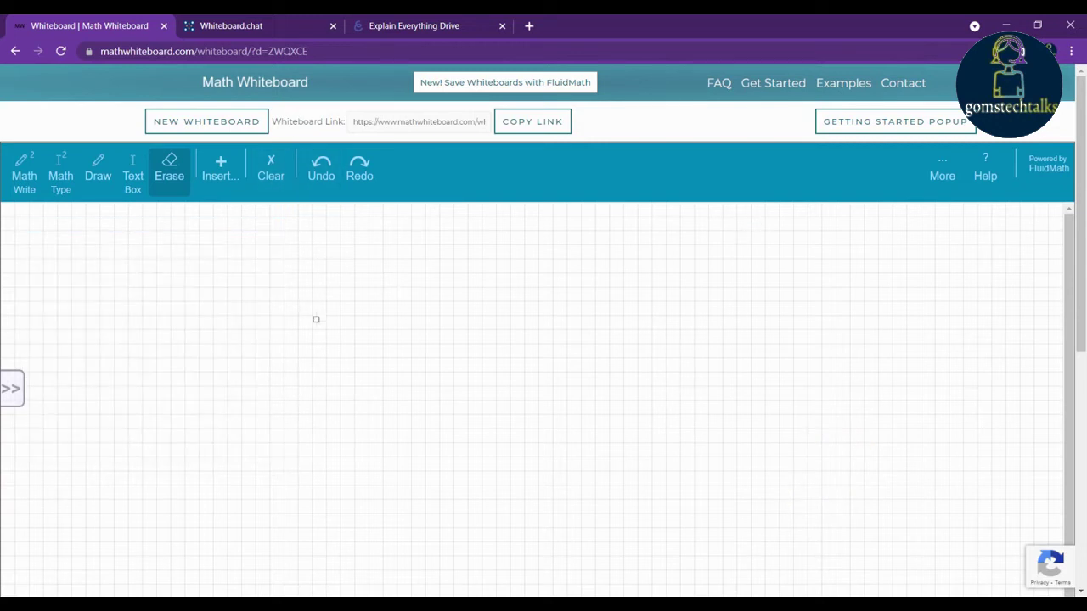
{"action": "left_click", "coordinate": [72, 164]}
Write the expression πr2 in a new typed math box on the board.
{"action": "left_click", "coordinate": [405, 308]}
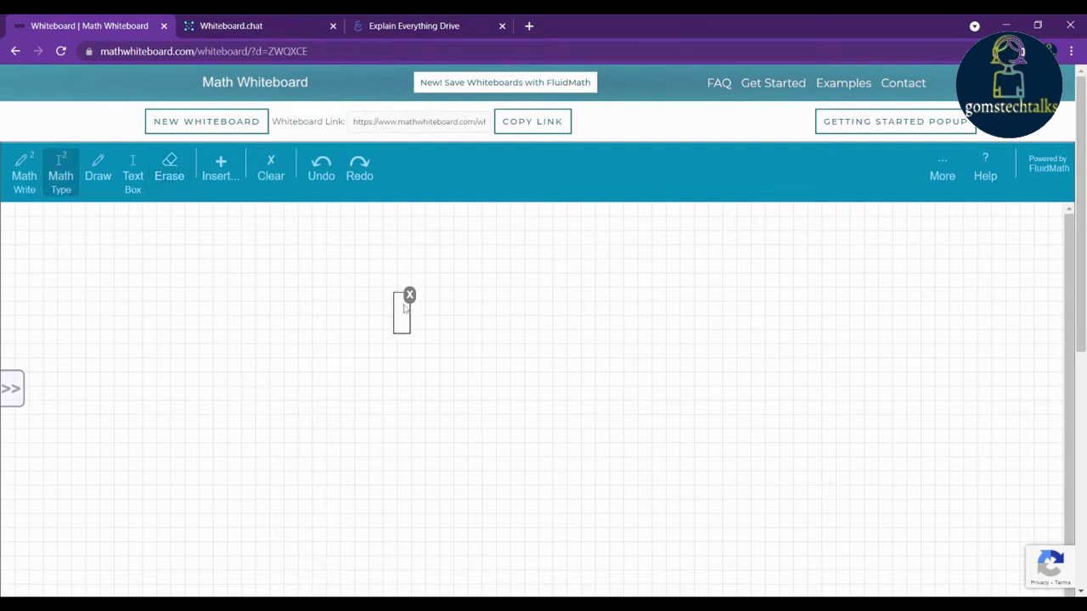
{"action": "type", "text": "pirsquare"}
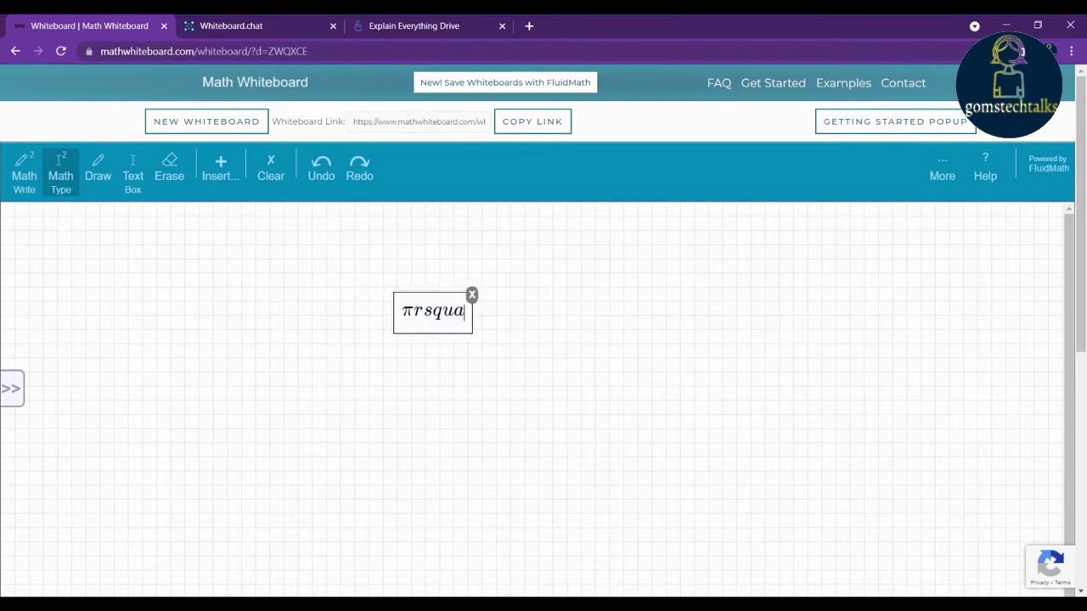
{"action": "key", "text": "BackSpace"}
{"action": "key", "text": "BackSpace"}
{"action": "key", "text": "BackSpace"}
{"action": "key", "text": "BackSpace"}
{"action": "key", "text": "BackSpace"}
{"action": "key", "text": "BackSpace"}
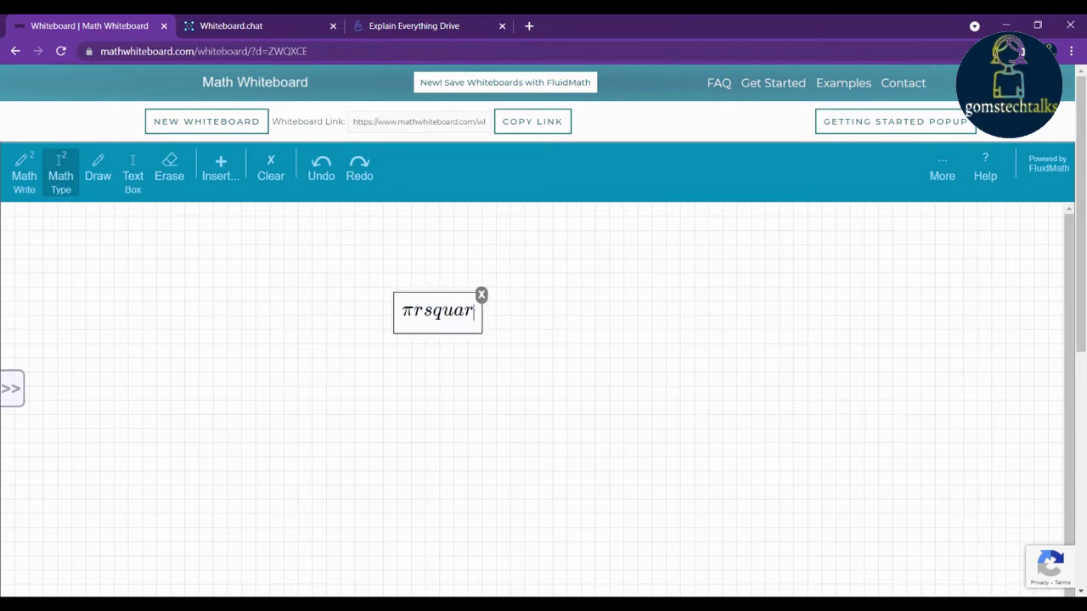
{"action": "type", "text": "2"}
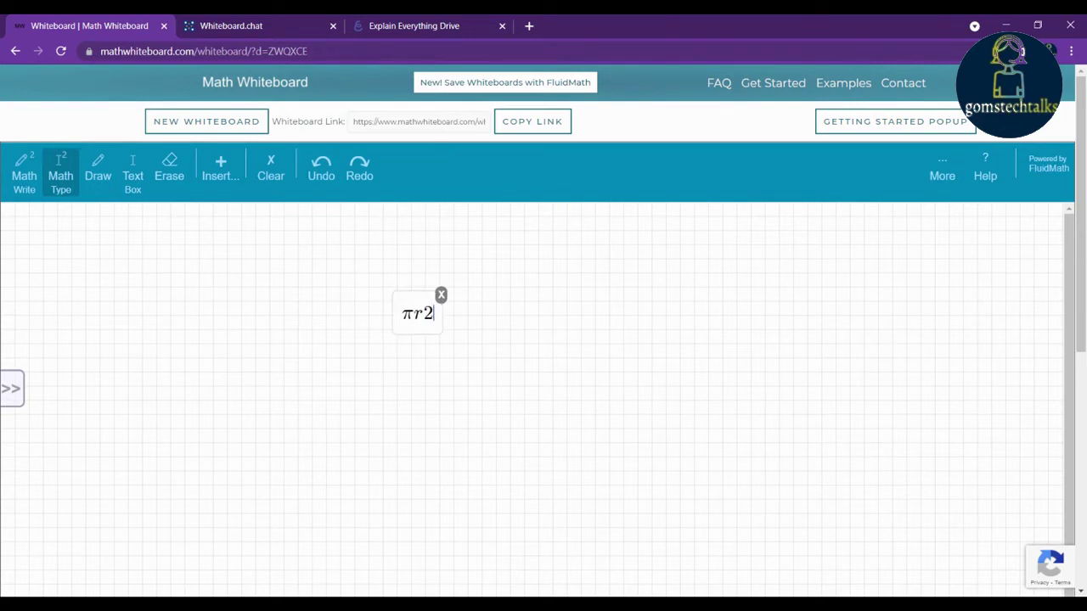
Copy the board's shareable link and add a blank second page.
{"action": "left_click", "coordinate": [421, 121]}
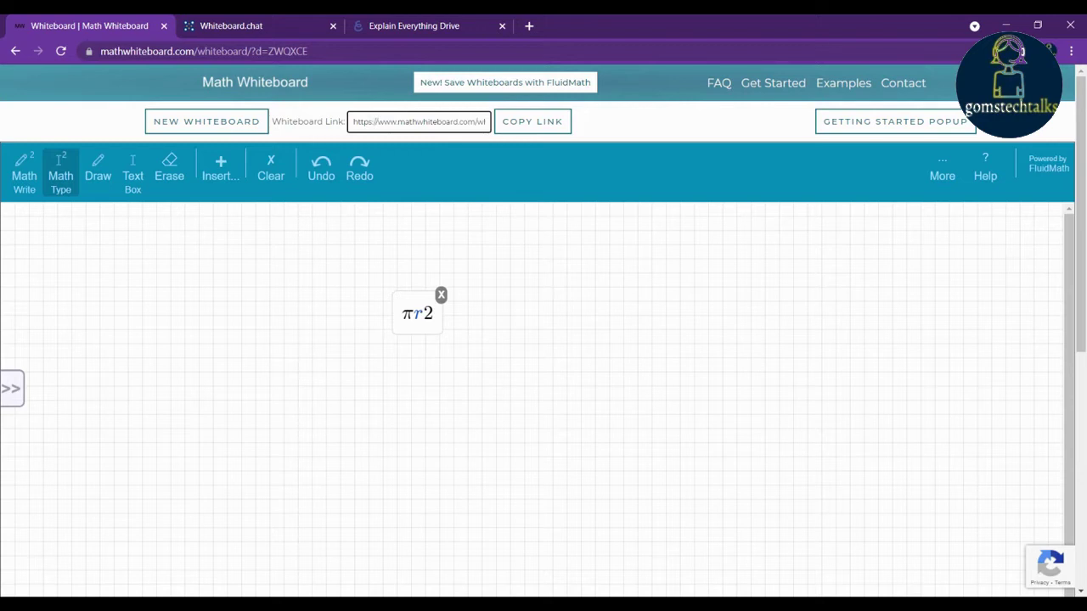
{"action": "double_click", "coordinate": [427, 122]}
{"action": "left_click", "coordinate": [551, 125]}
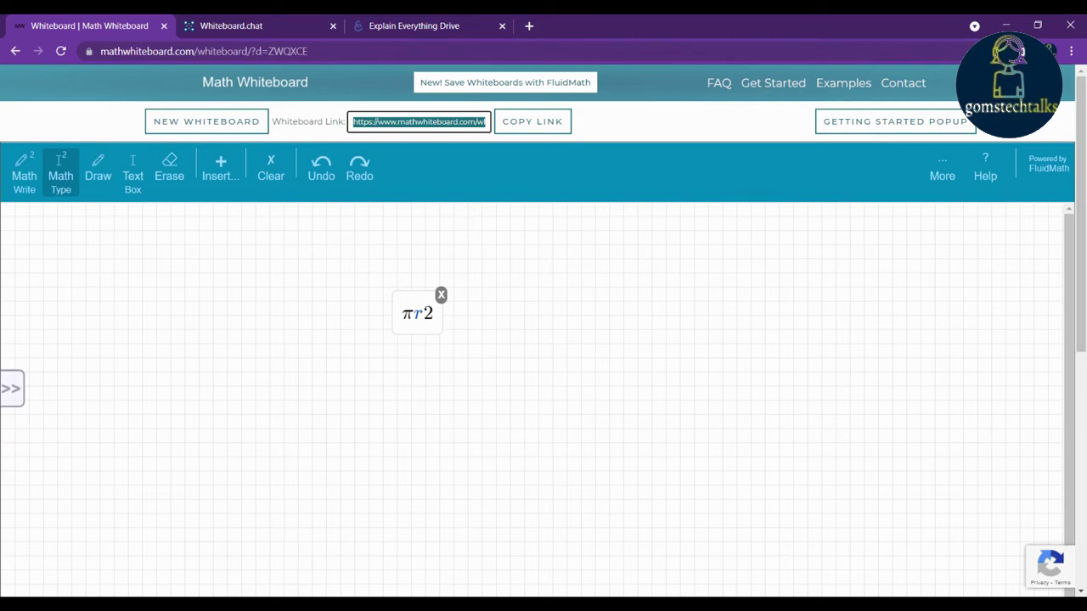
{"action": "left_click", "coordinate": [12, 395]}
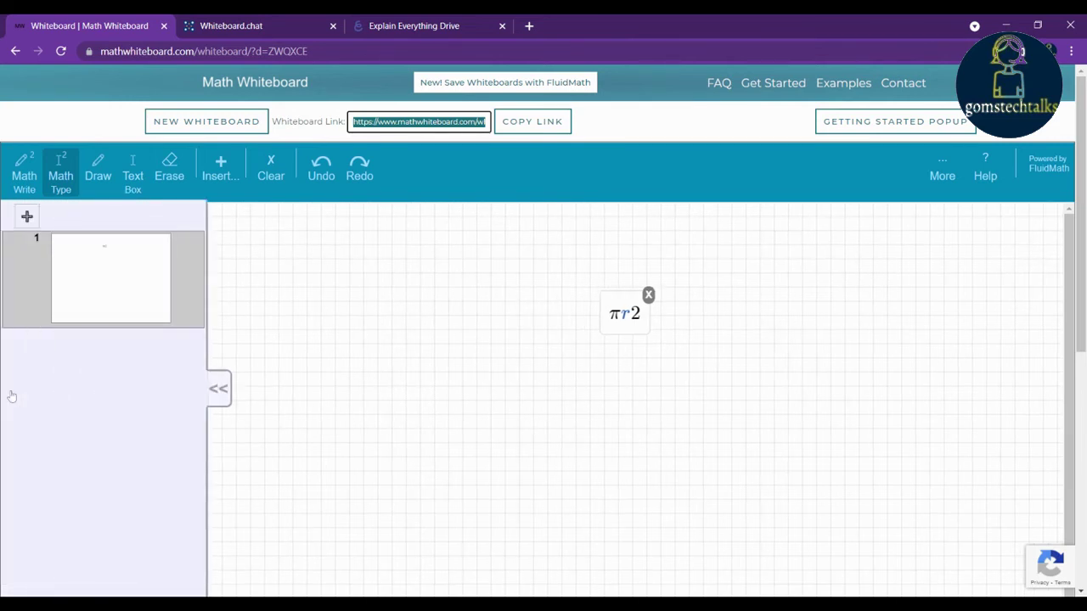
{"action": "left_click", "coordinate": [26, 215]}
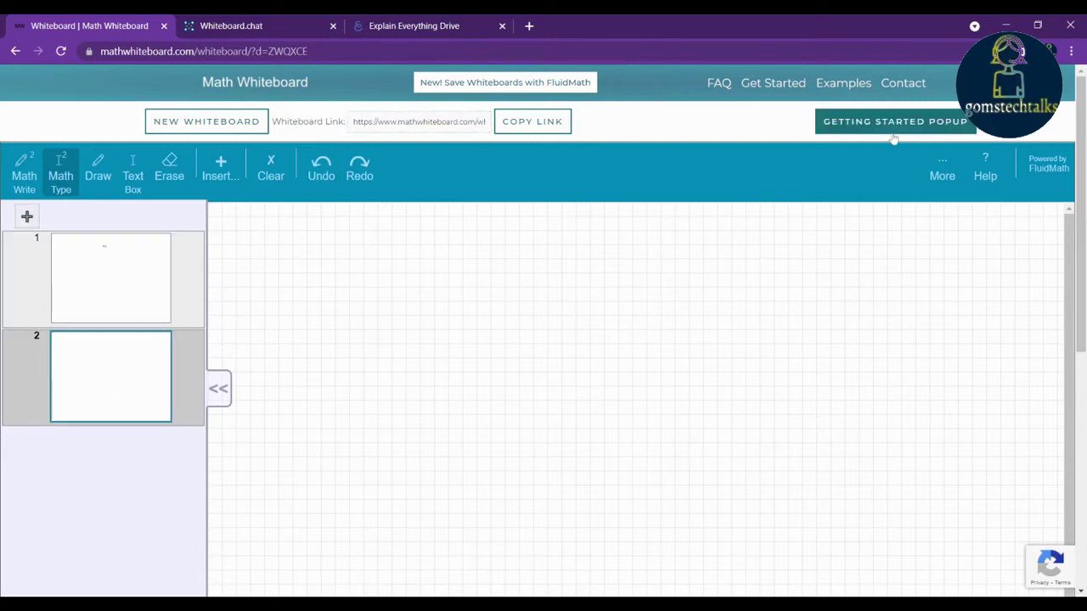
Browse the Examples gallery of sample whiteboards, then switch to the Whiteboard.chat tab.
{"action": "left_click", "coordinate": [853, 90]}
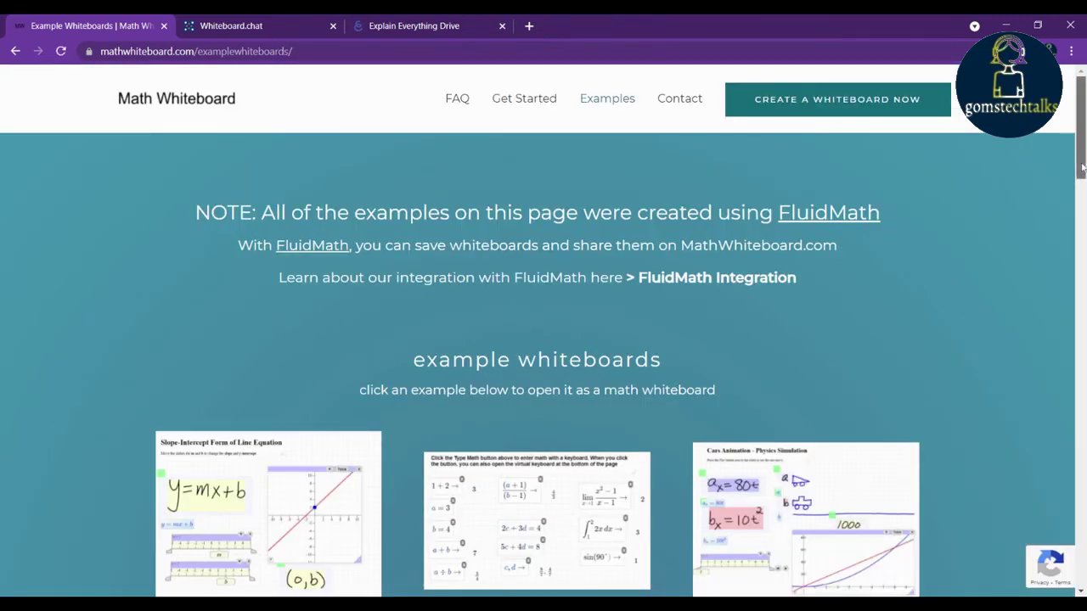
{"action": "scroll", "coordinate": [543, 339], "scroll_direction": "down", "scroll_amount": 2}
{"action": "scroll", "coordinate": [543, 340], "scroll_direction": "down", "scroll_amount": 1}
{"action": "scroll", "coordinate": [543, 339], "scroll_direction": "down", "scroll_amount": 2}
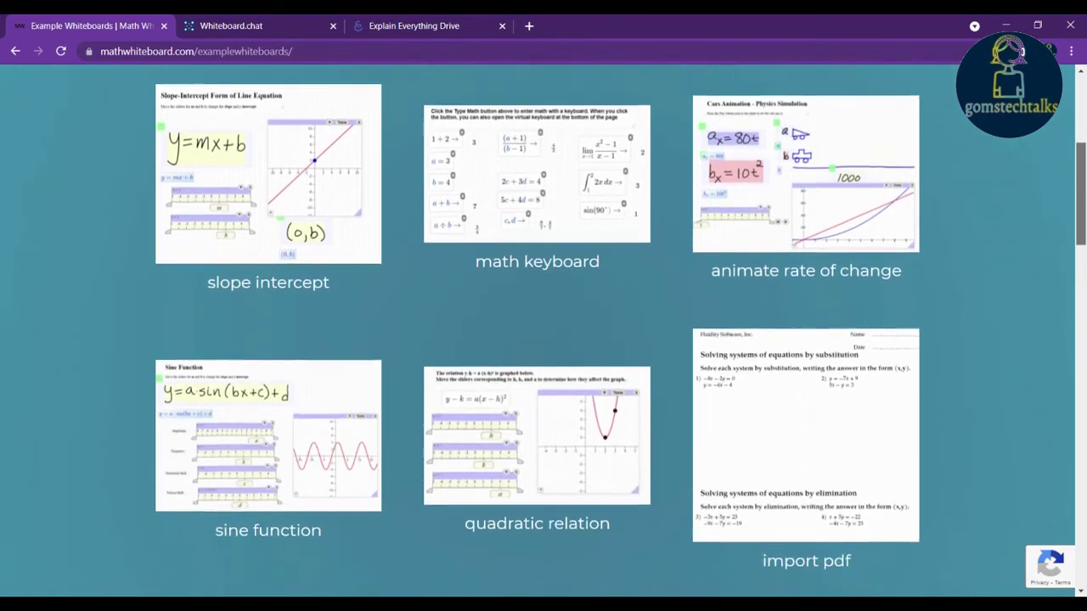
{"action": "left_click", "coordinate": [223, 22]}
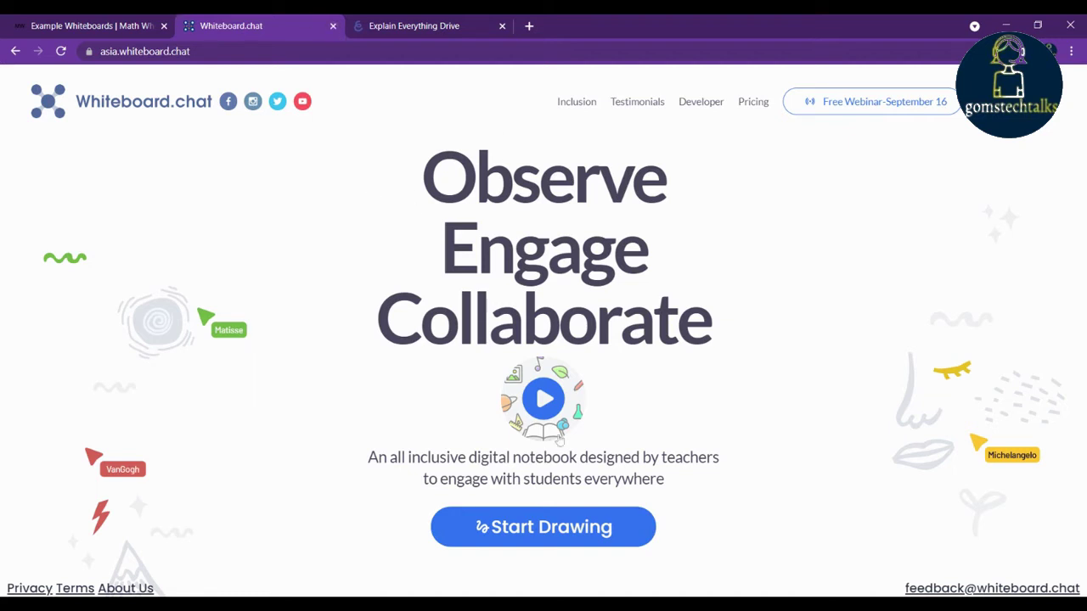
Start a new Whiteboard.chat board in Start Teaching mode.
{"action": "left_click", "coordinate": [566, 543]}
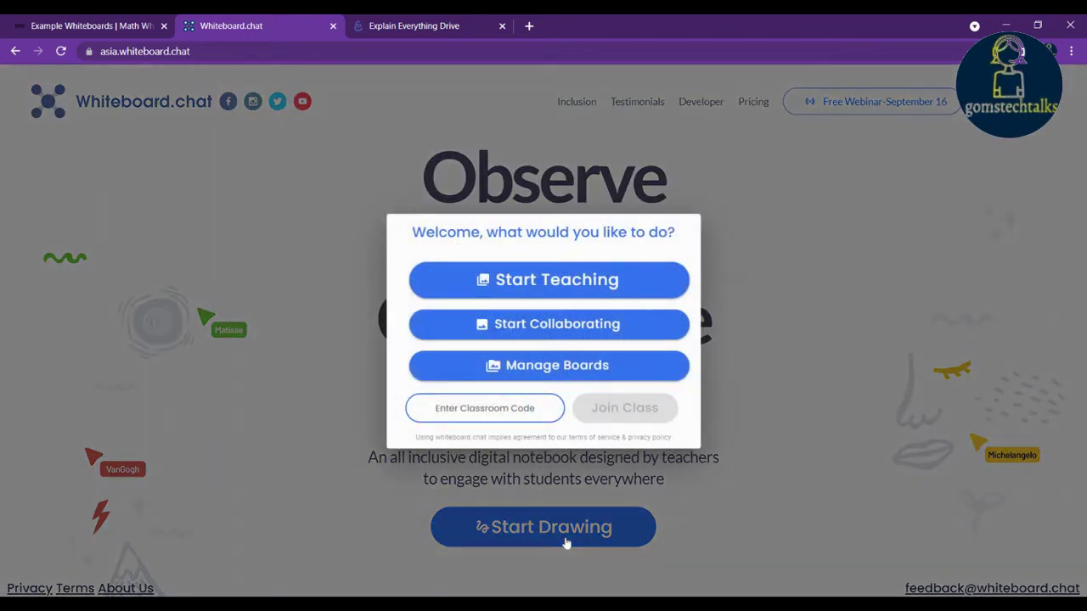
{"action": "left_click", "coordinate": [537, 280]}
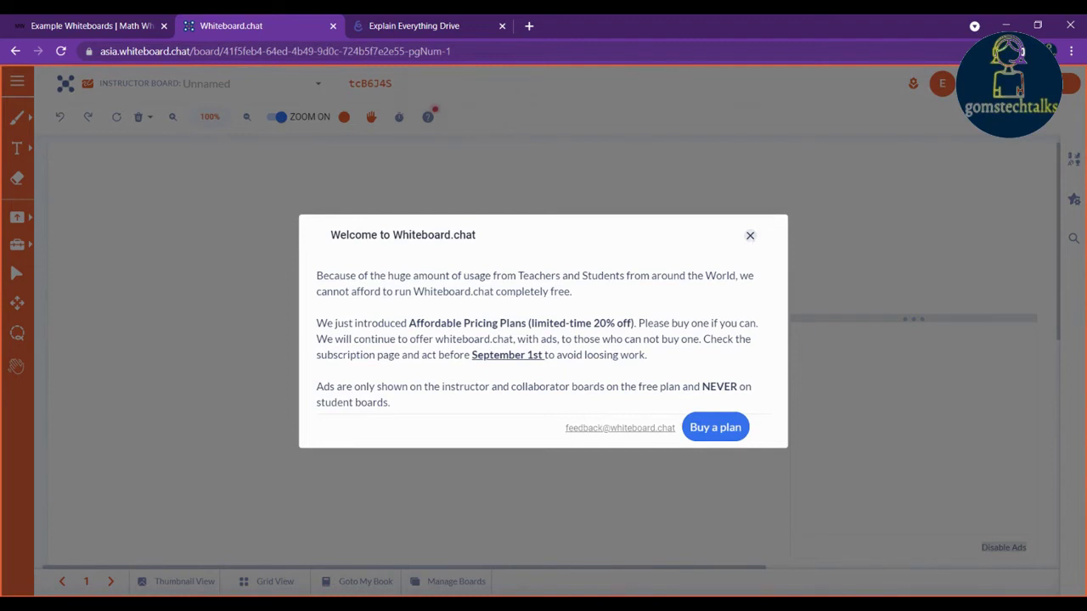
Dismiss the pricing notice and draw an orange freehand curve across the board.
{"action": "left_click", "coordinate": [750, 237]}
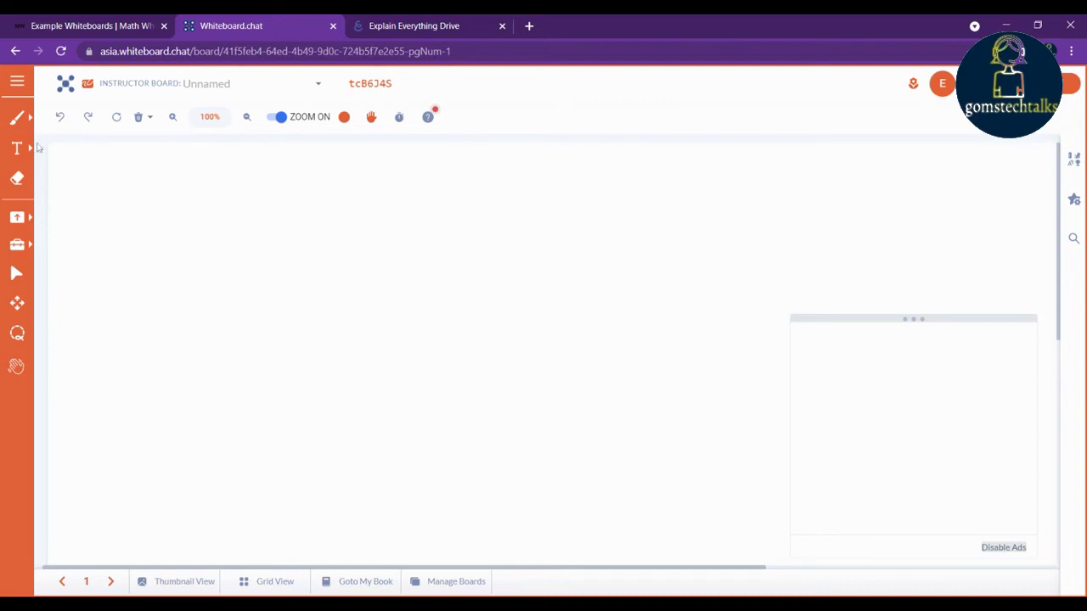
{"action": "left_click", "coordinate": [13, 119]}
{"action": "mouse_move", "coordinate": [154, 271]}
{"action": "left_mouse_down"}
{"action": "mouse_move", "coordinate": [212, 325]}
{"action": "mouse_move", "coordinate": [486, 305]}
{"action": "left_mouse_up"}
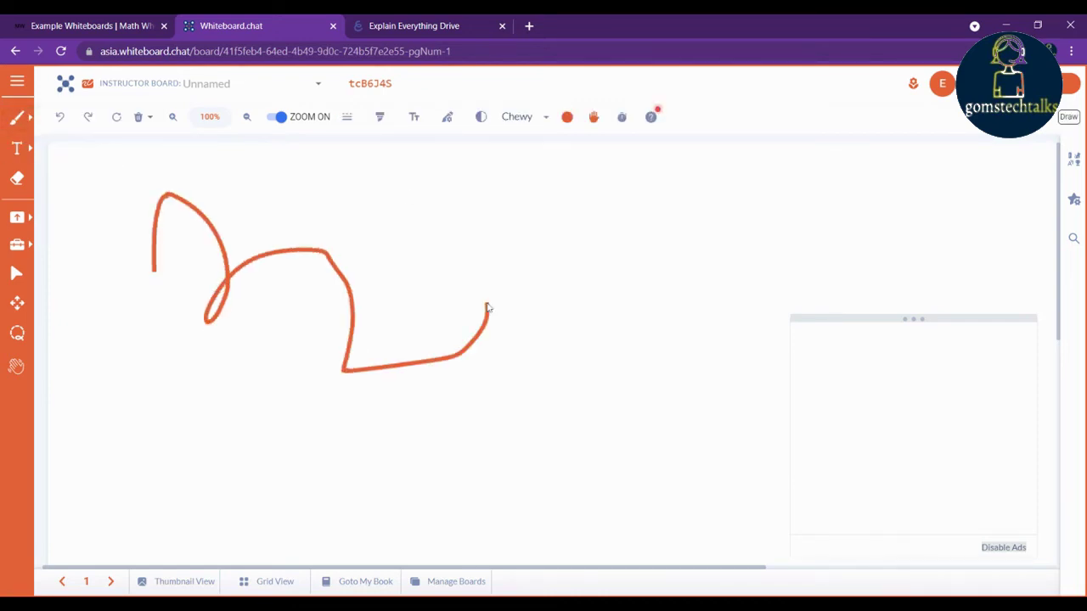
Place a Math Editor text box beside the orange curve.
{"action": "left_click", "coordinate": [28, 156]}
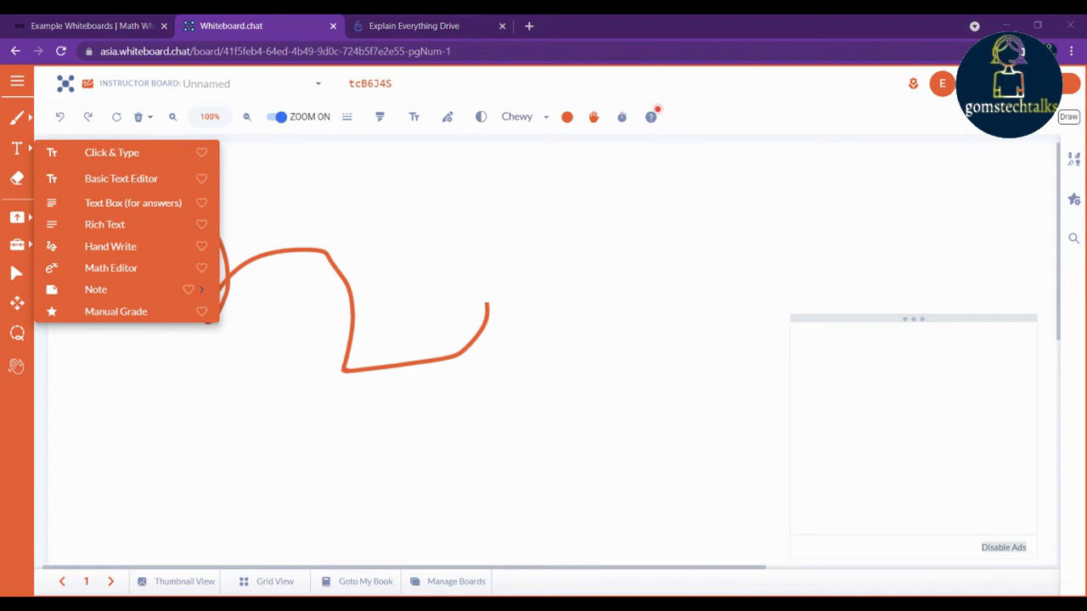
{"action": "left_click", "coordinate": [111, 268]}
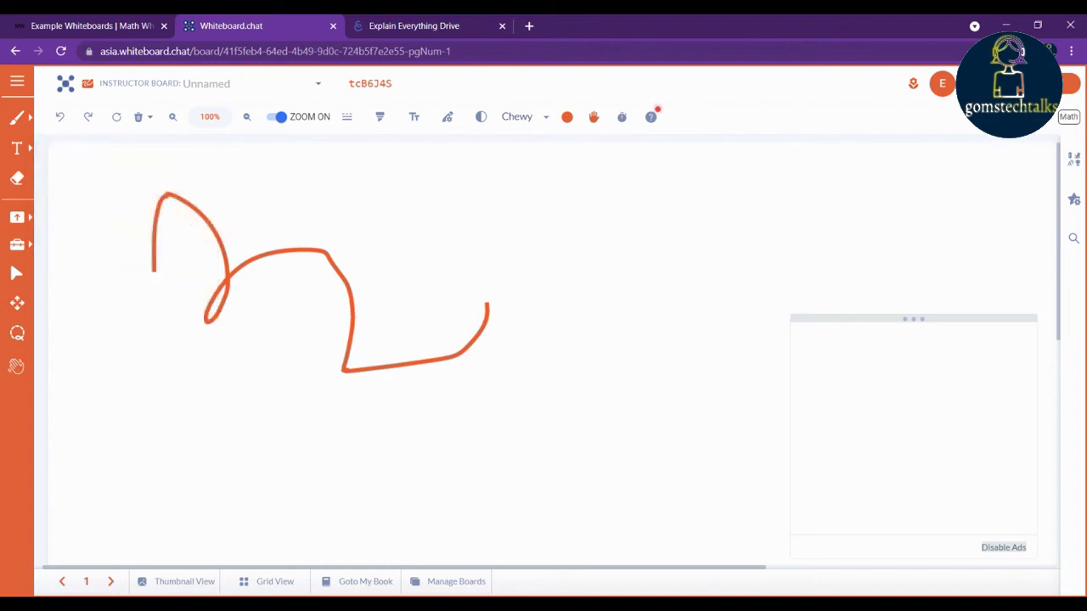
{"action": "left_click", "coordinate": [281, 205]}
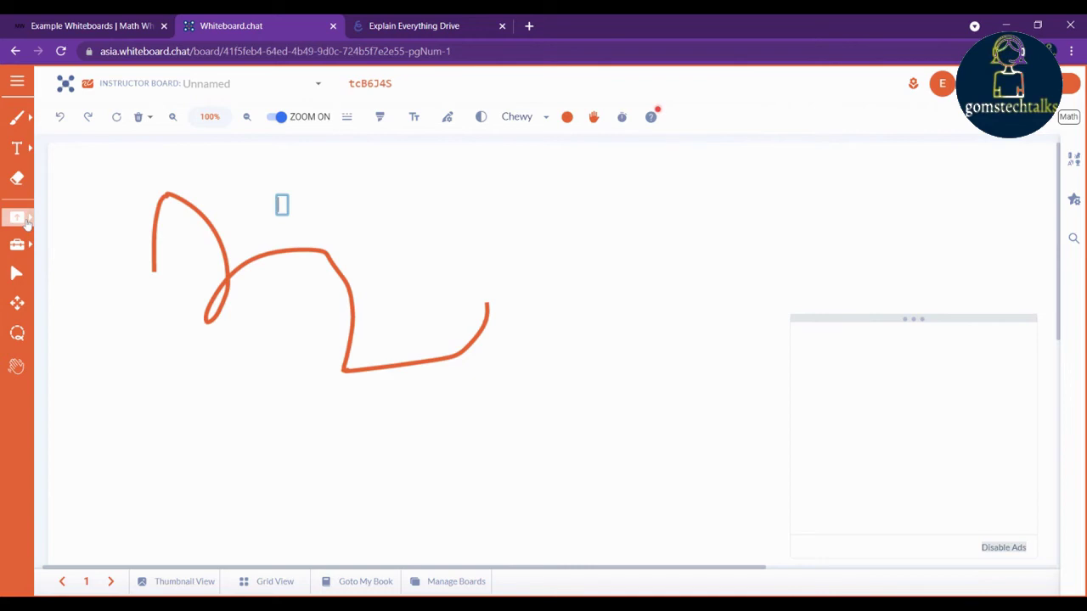
{"action": "left_click", "coordinate": [26, 220]}
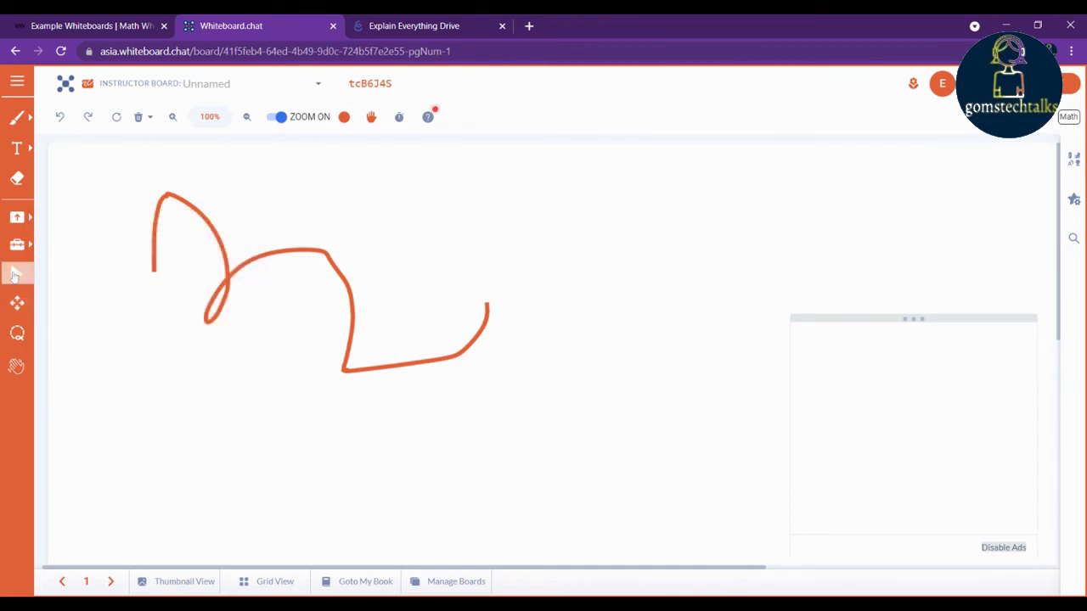
Select the orange curve and open, then cancel, its add-link option.
{"action": "left_click", "coordinate": [16, 275]}
{"action": "left_click", "coordinate": [231, 278]}
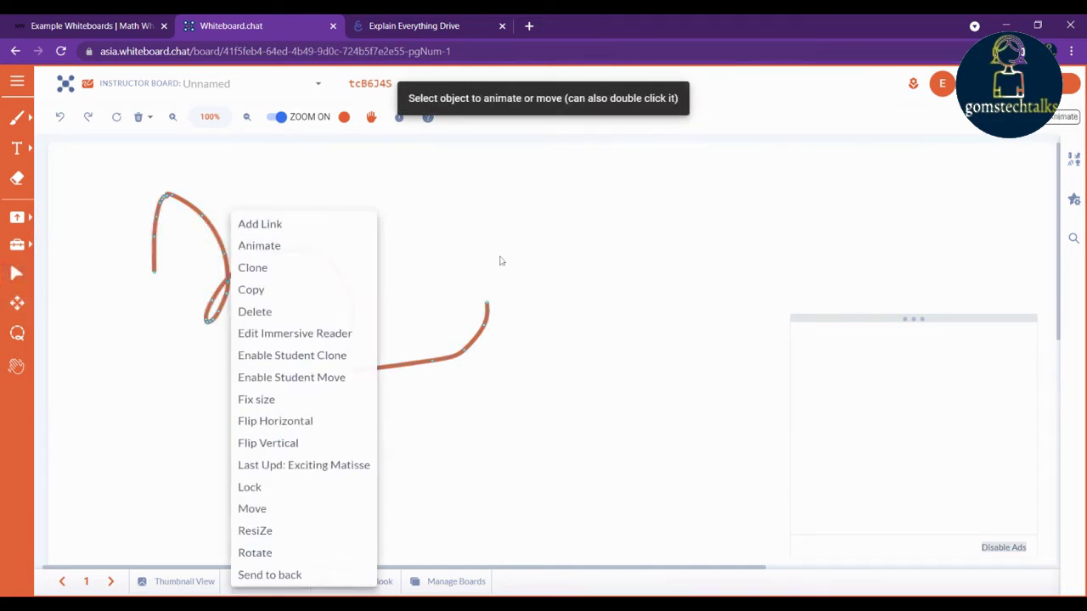
{"action": "left_click", "coordinate": [163, 199]}
{"action": "left_click", "coordinate": [166, 201]}
{"action": "left_click", "coordinate": [175, 212]}
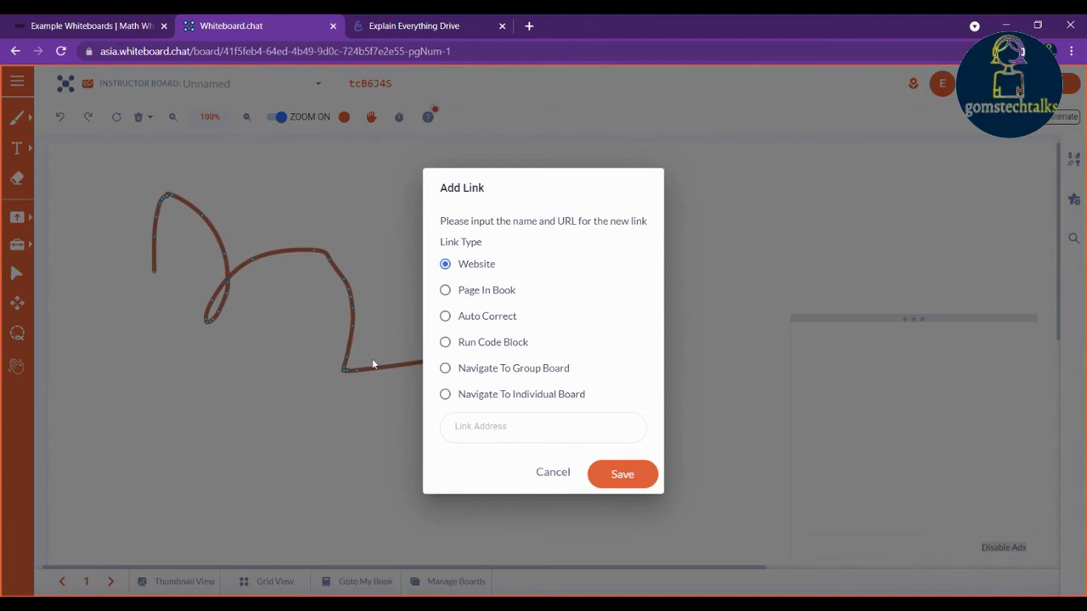
{"action": "left_click", "coordinate": [553, 473]}
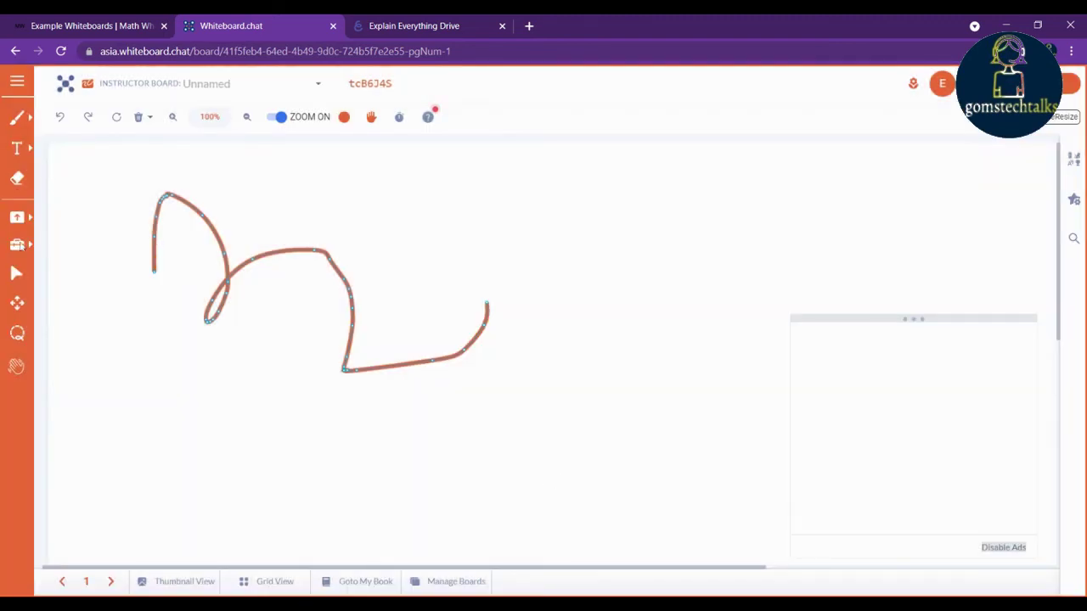
Nudge the orange curve slightly, then copy the board's classroom code.
{"action": "left_click", "coordinate": [17, 302]}
{"action": "mouse_move", "coordinate": [229, 287]}
{"action": "left_mouse_down"}
{"action": "mouse_move", "coordinate": [260, 260]}
{"action": "mouse_move", "coordinate": [226, 246]}
{"action": "mouse_move", "coordinate": [235, 283]}
{"action": "left_mouse_up"}
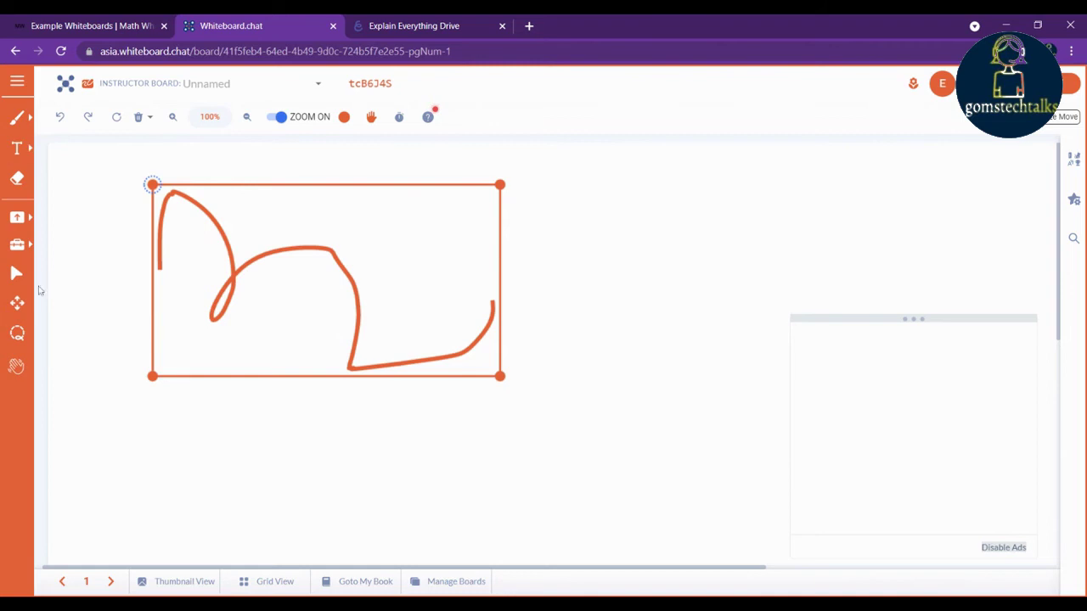
{"action": "left_click", "coordinate": [25, 84]}
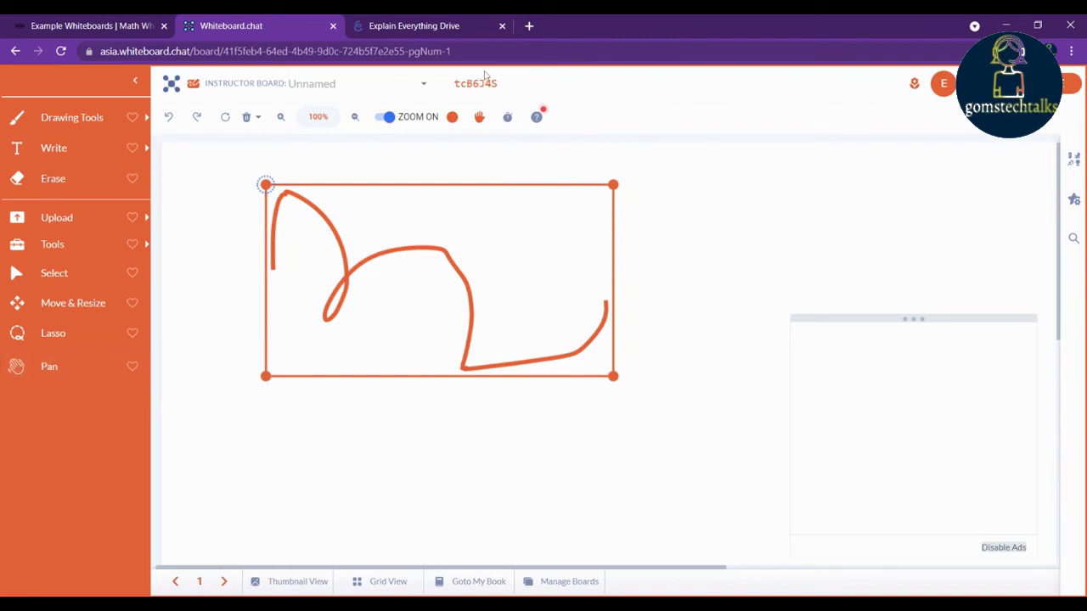
{"action": "left_click", "coordinate": [484, 84]}
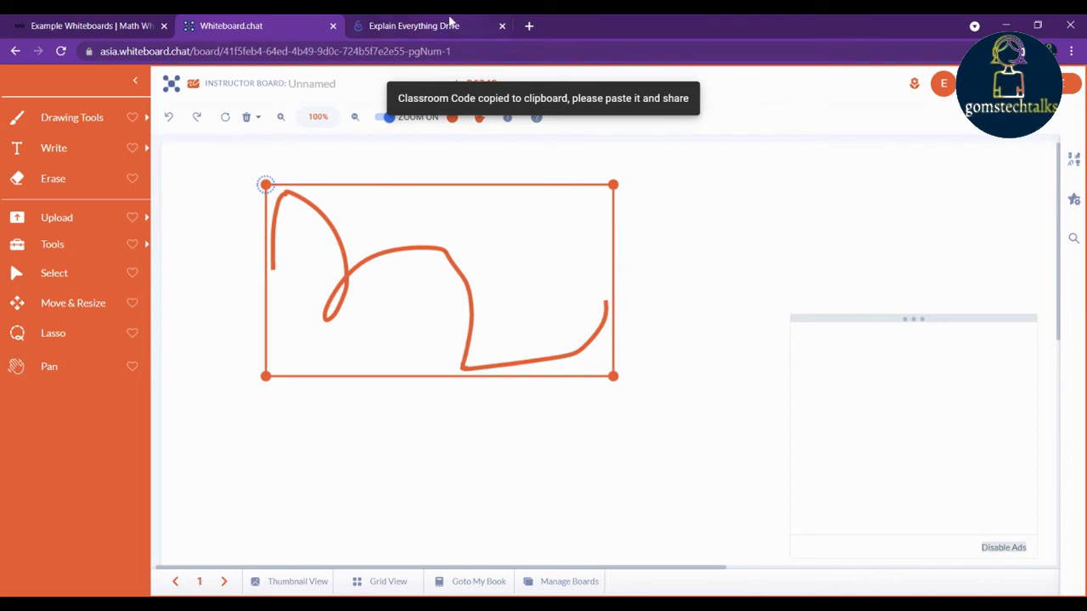
Accept all cookies on the Explain Everything site and launch its online whiteboard.
{"action": "left_click", "coordinate": [394, 22]}
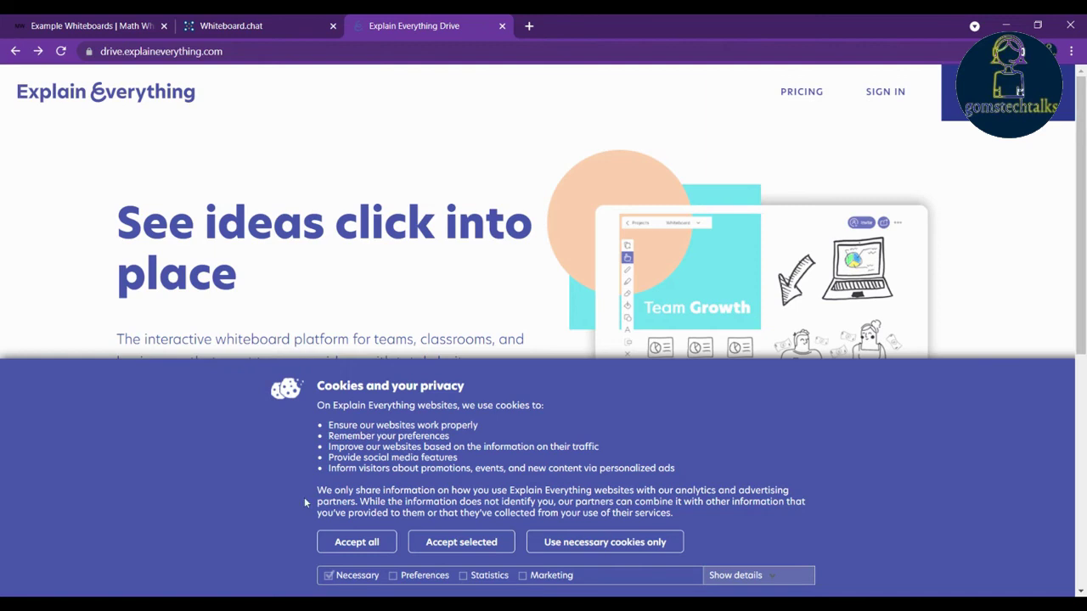
{"action": "left_click", "coordinate": [357, 551]}
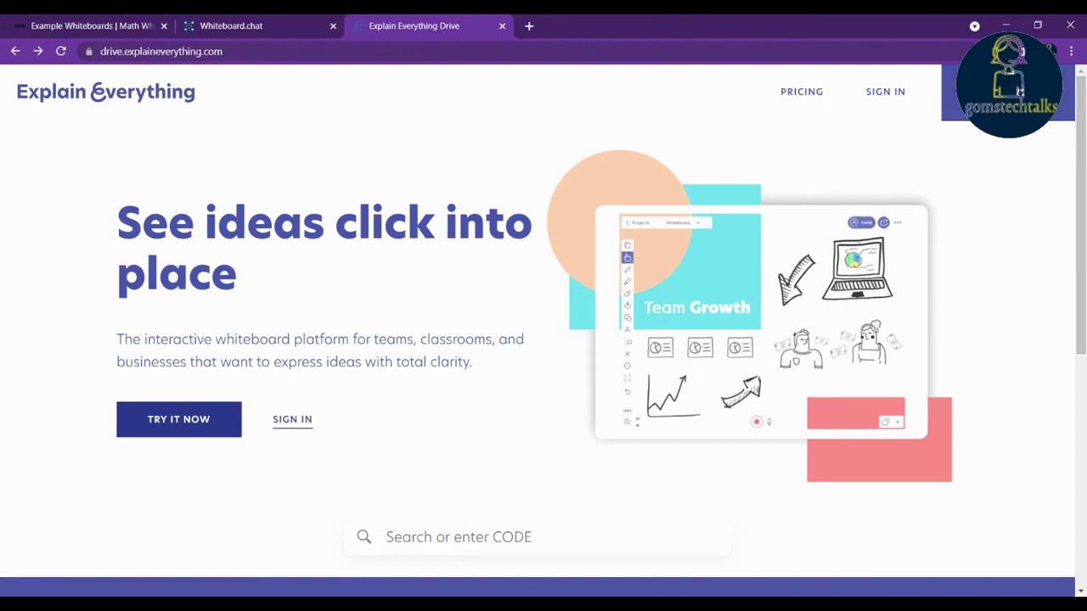
{"action": "left_click", "coordinate": [1020, 91]}
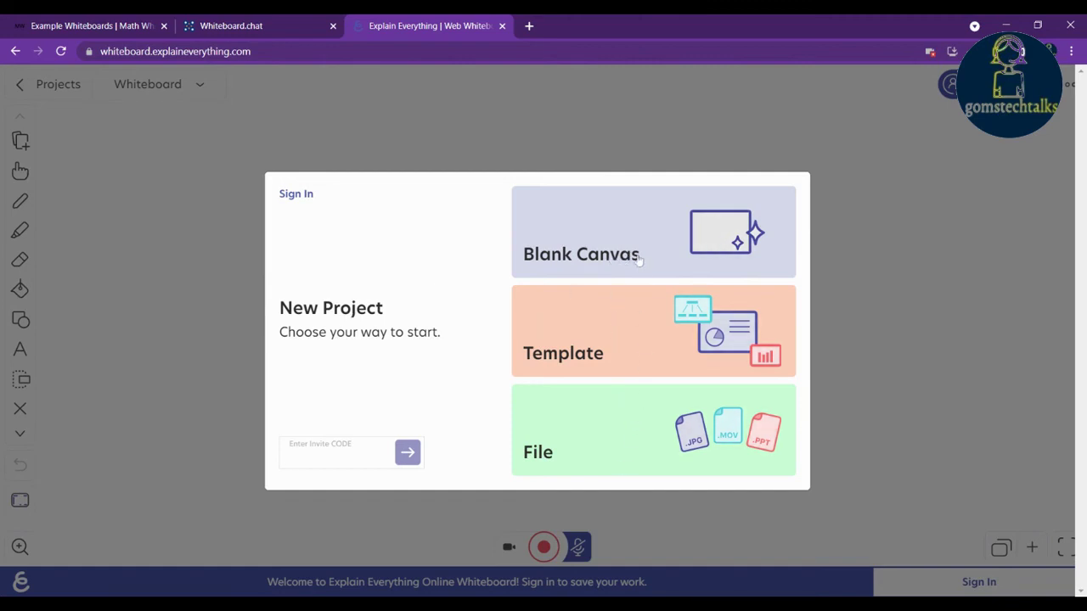
Start a Blank Canvas project, skip through the tips tour, and show the Insert options.
{"action": "left_click", "coordinate": [638, 259]}
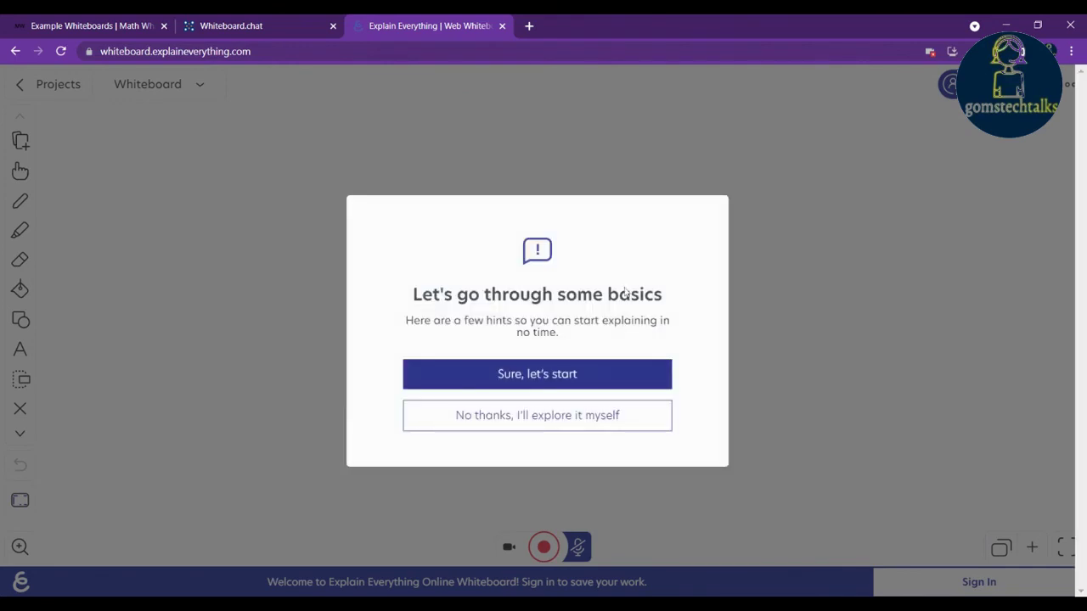
{"action": "left_click", "coordinate": [582, 381]}
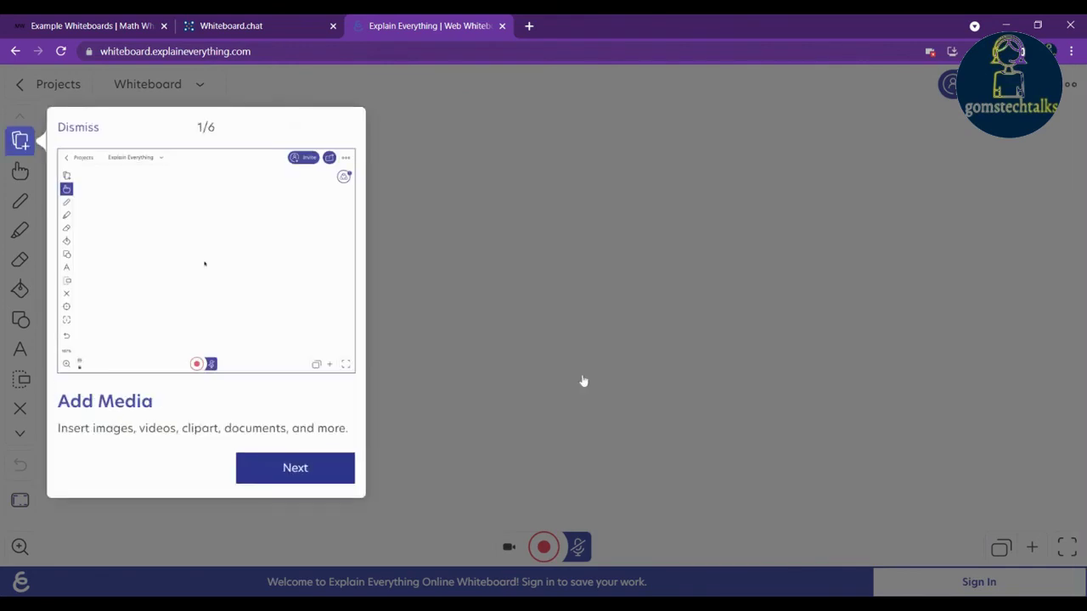
{"action": "left_click", "coordinate": [305, 476]}
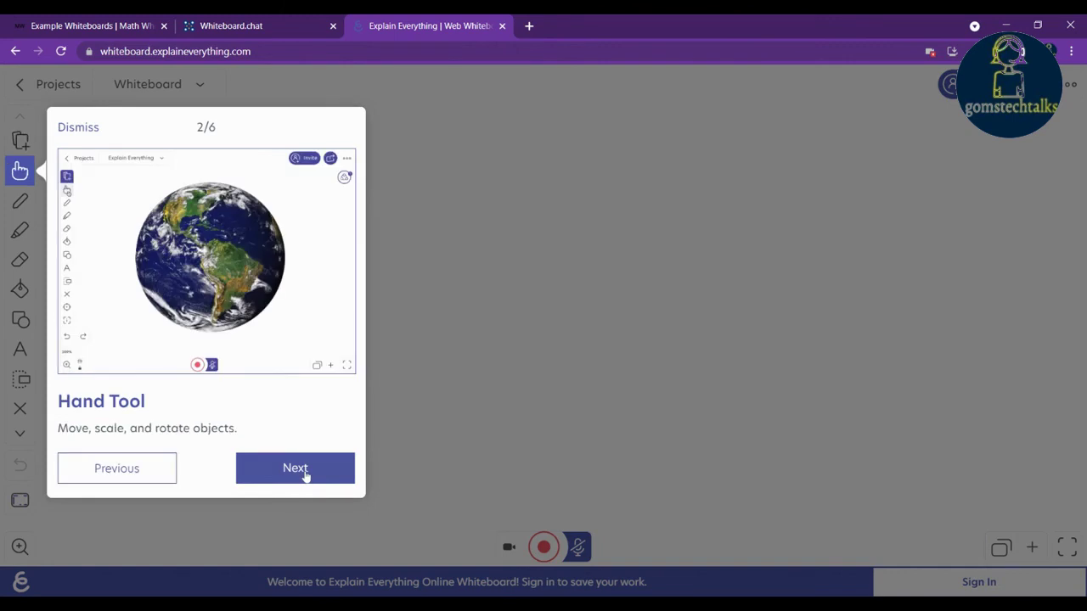
{"action": "left_click", "coordinate": [305, 476]}
{"action": "left_click", "coordinate": [305, 477]}
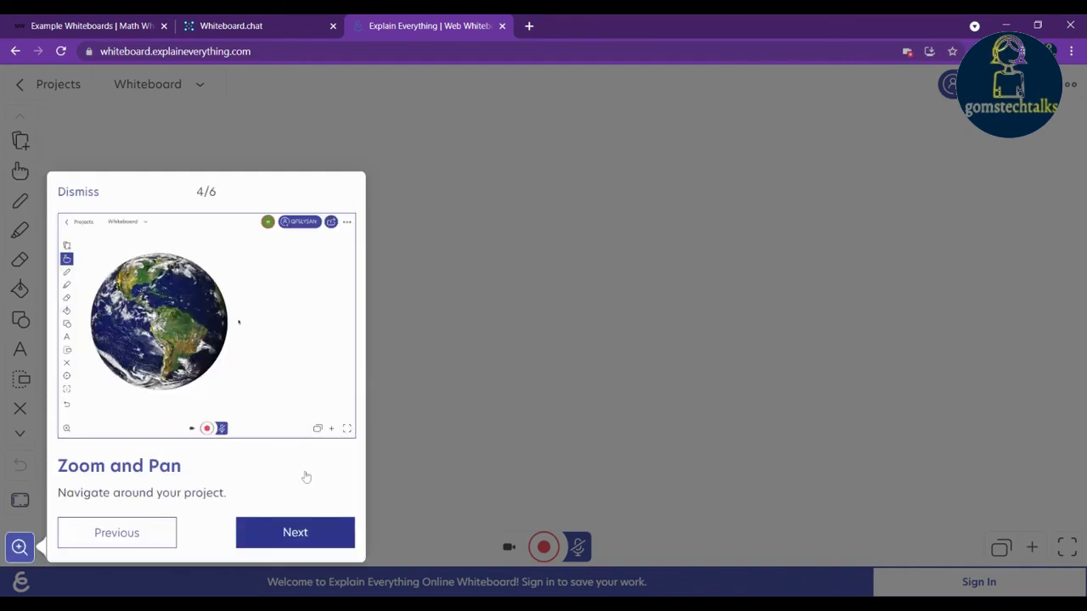
{"action": "left_click", "coordinate": [302, 538]}
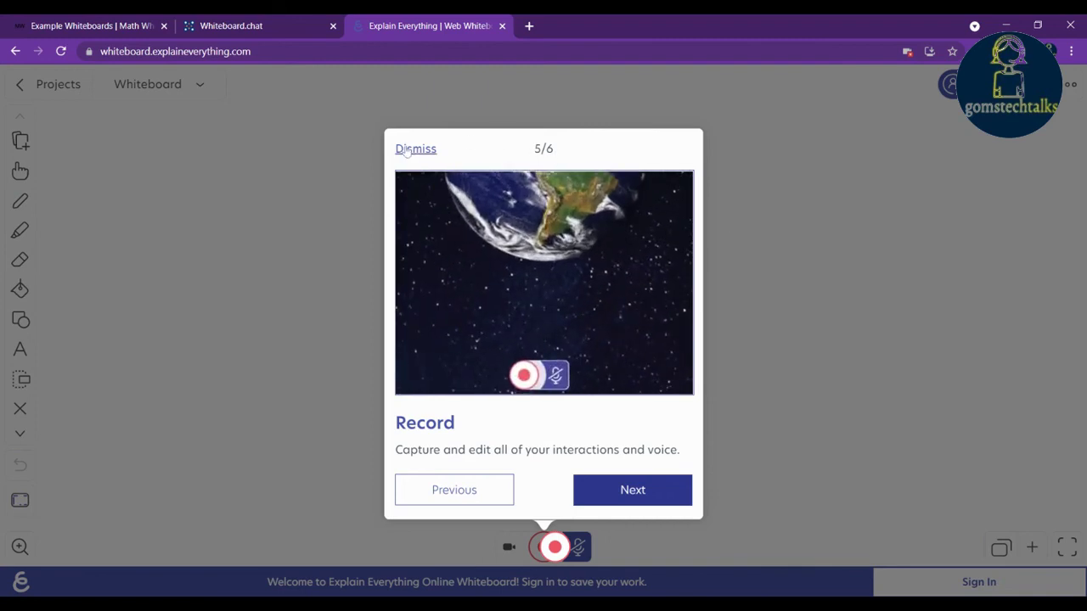
{"action": "left_click", "coordinate": [408, 150]}
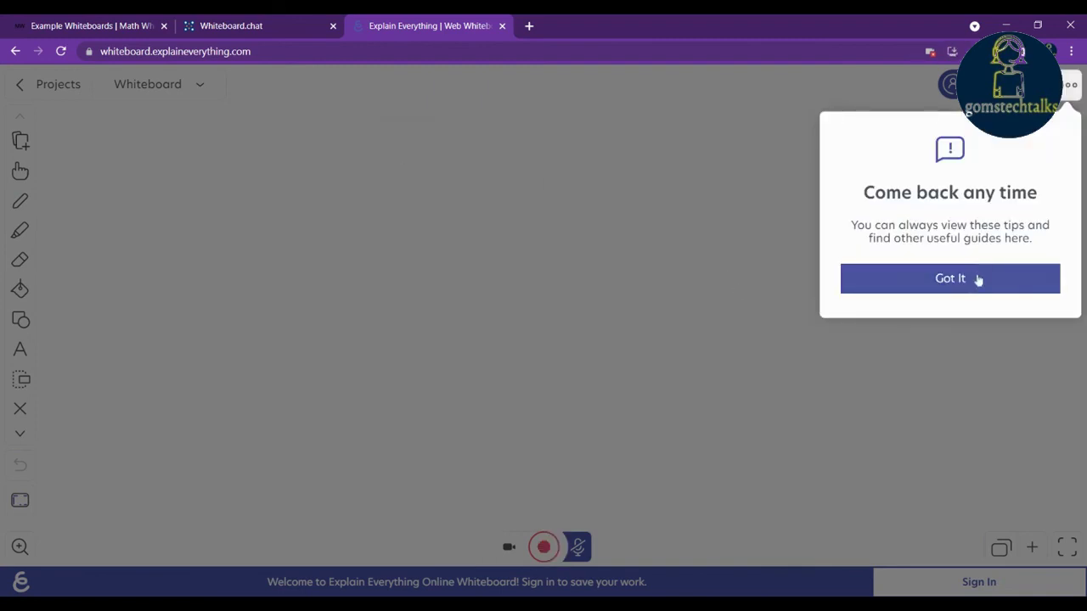
{"action": "left_click", "coordinate": [976, 279]}
{"action": "left_click", "coordinate": [20, 141]}
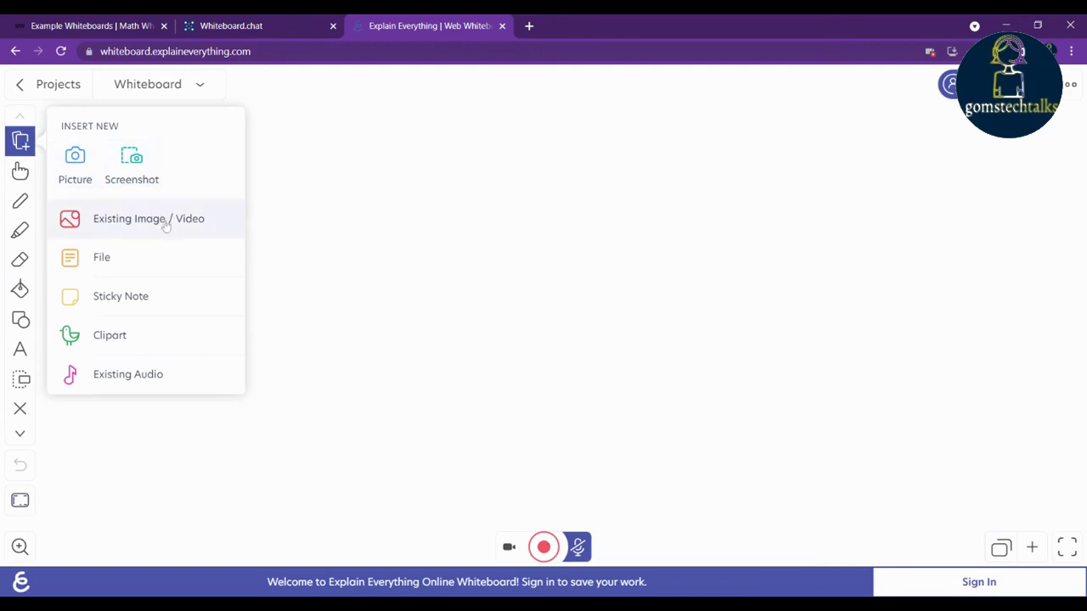
Draw a black freehand D shape on the blank canvas.
{"action": "left_click", "coordinate": [19, 173]}
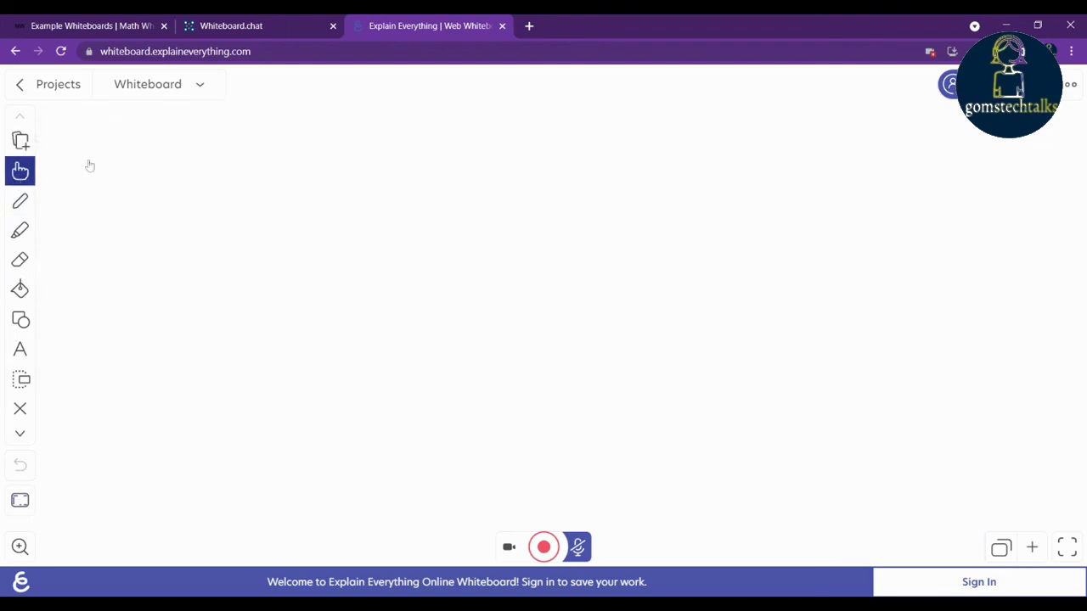
{"action": "left_click", "coordinate": [19, 204]}
{"action": "left_click_drag", "start_coordinate": [217, 270], "coordinate": [186, 215]}
Switch to a red pen stroke and draw a P shape right of the D.
{"action": "left_click", "coordinate": [58, 380]}
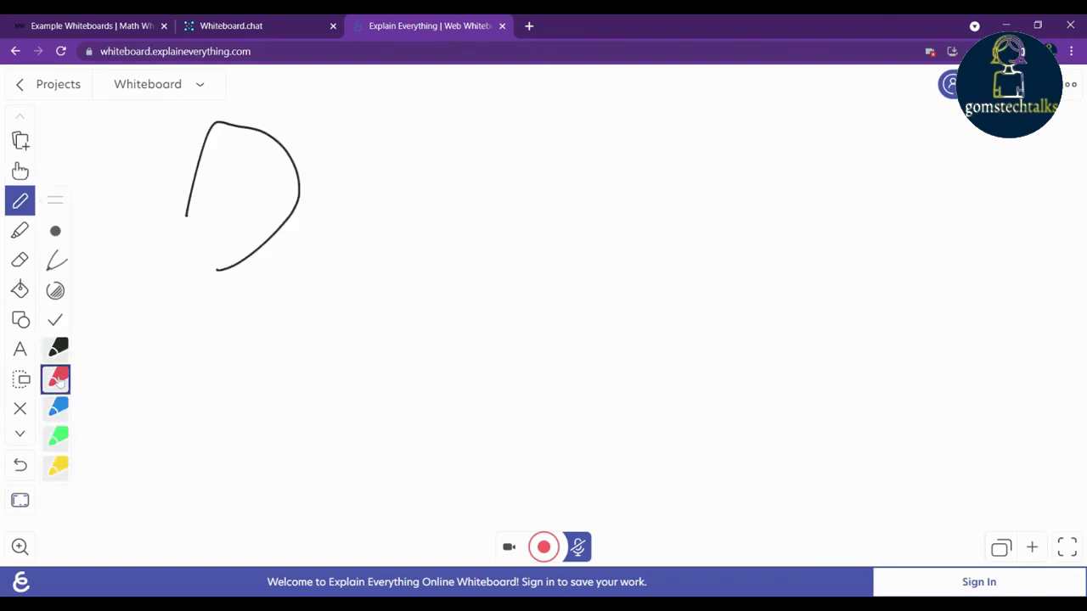
{"action": "left_click", "coordinate": [56, 265]}
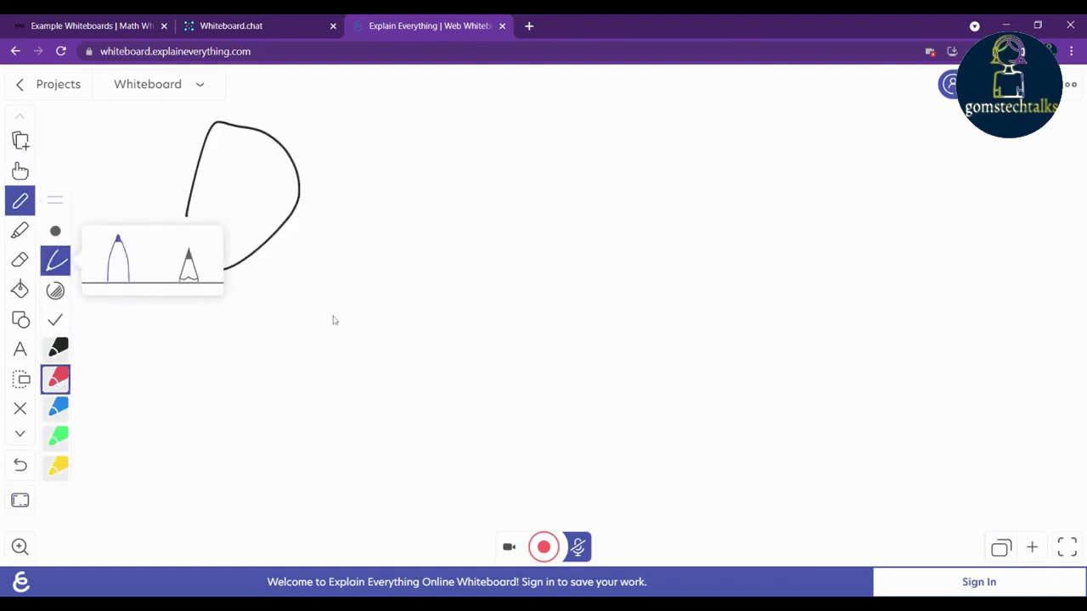
{"action": "left_click", "coordinate": [192, 277]}
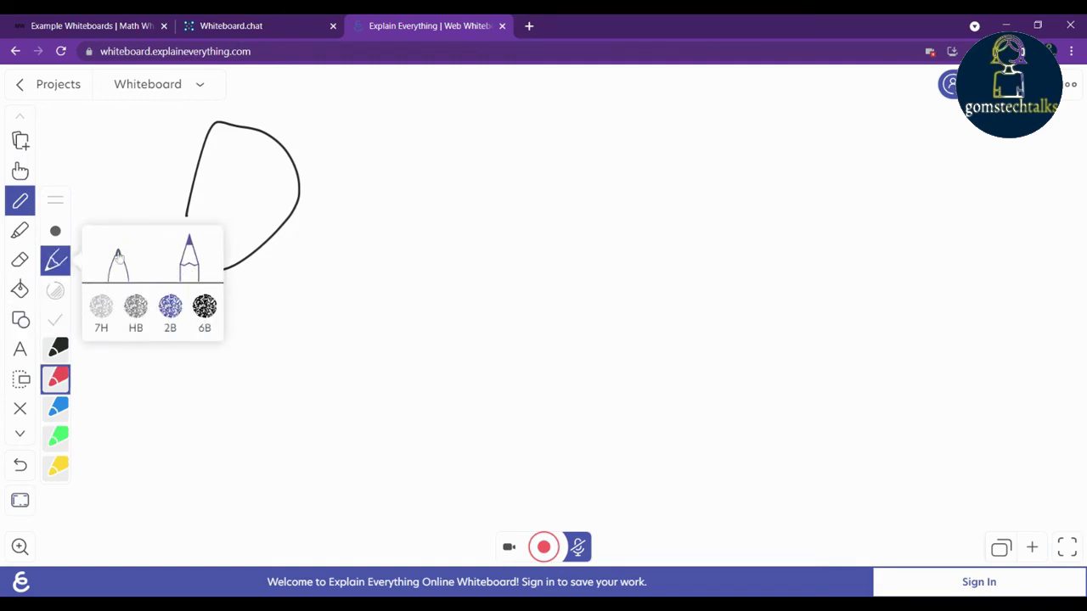
{"action": "left_click", "coordinate": [123, 267]}
{"action": "left_click_drag", "start_coordinate": [454, 321], "coordinate": [496, 237]}
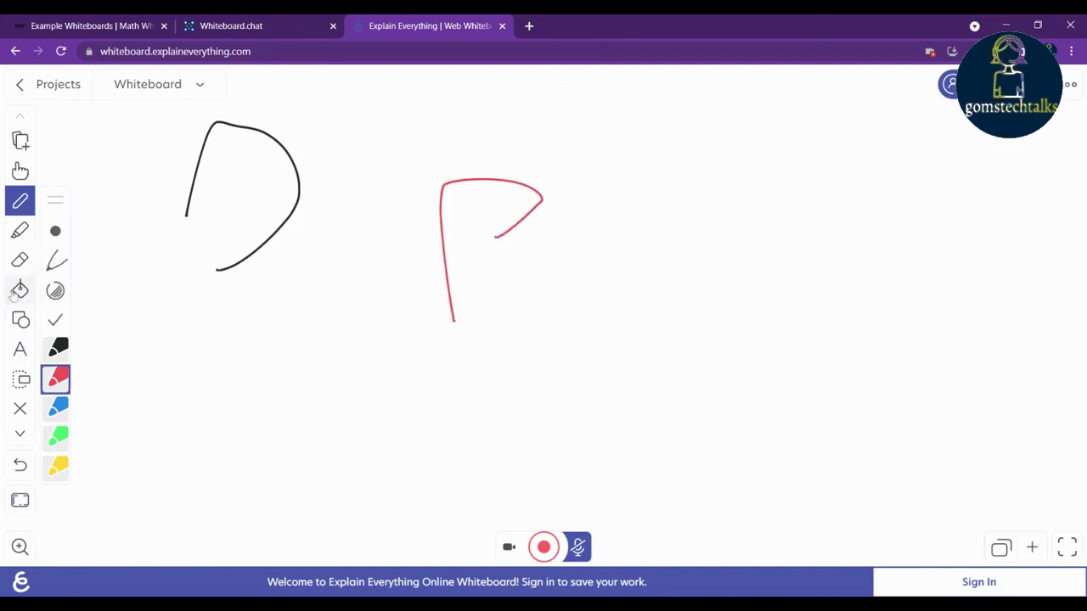
{"action": "left_click", "coordinate": [19, 233]}
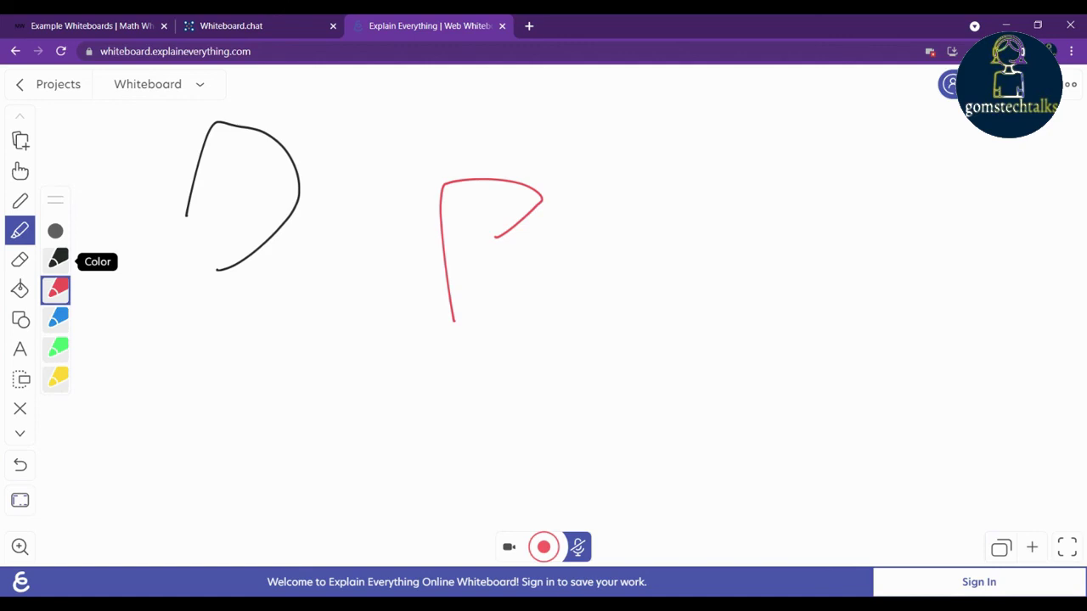
Partly erase the lower stroke of the D with the eraser.
{"action": "left_click", "coordinate": [20, 259]}
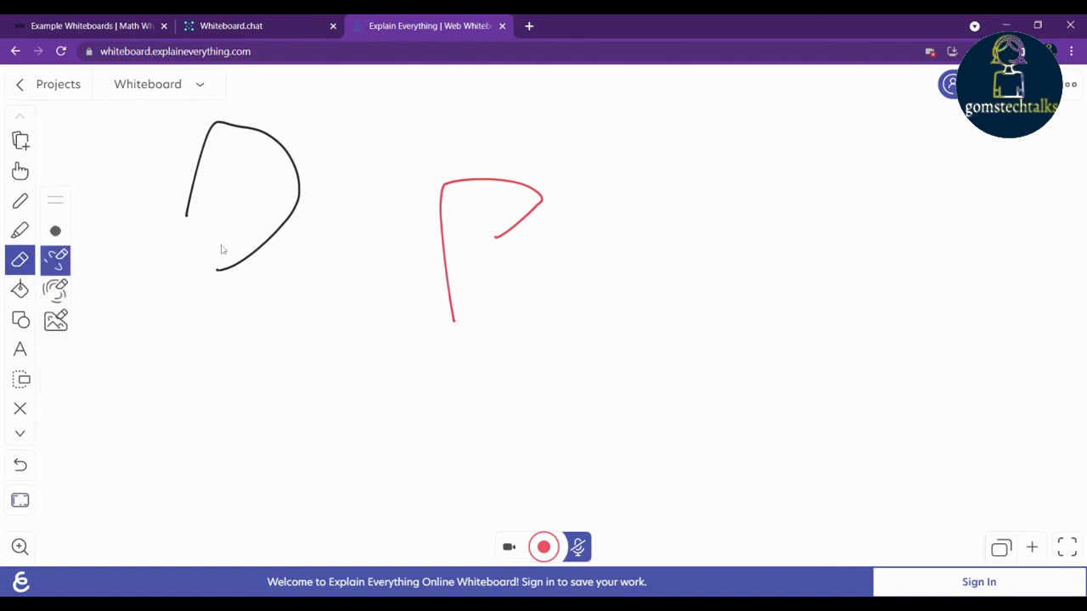
{"action": "left_click", "coordinate": [57, 294]}
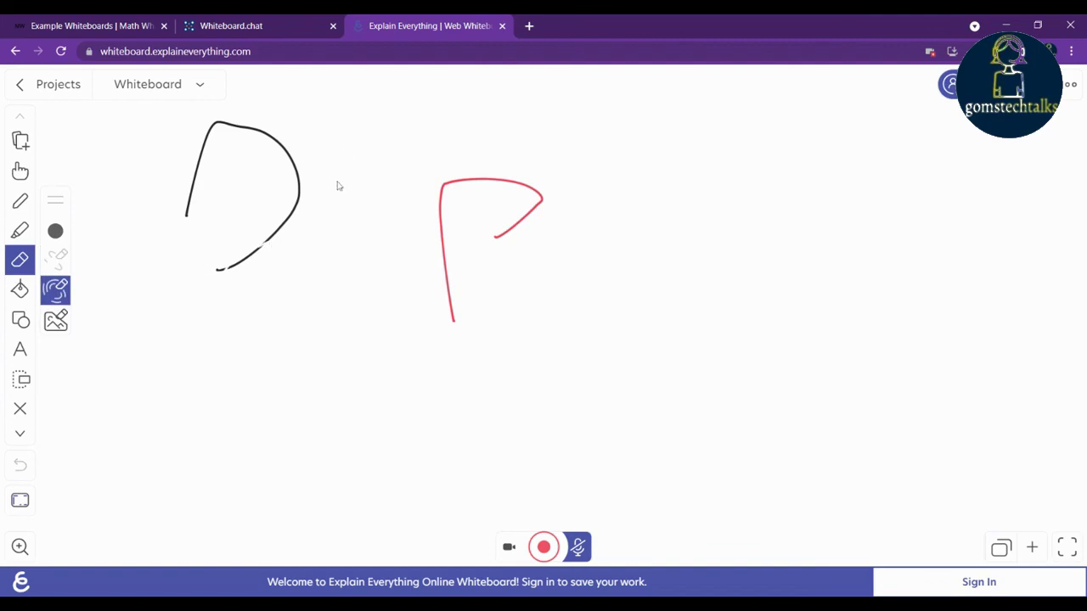
{"action": "left_click", "coordinate": [57, 321]}
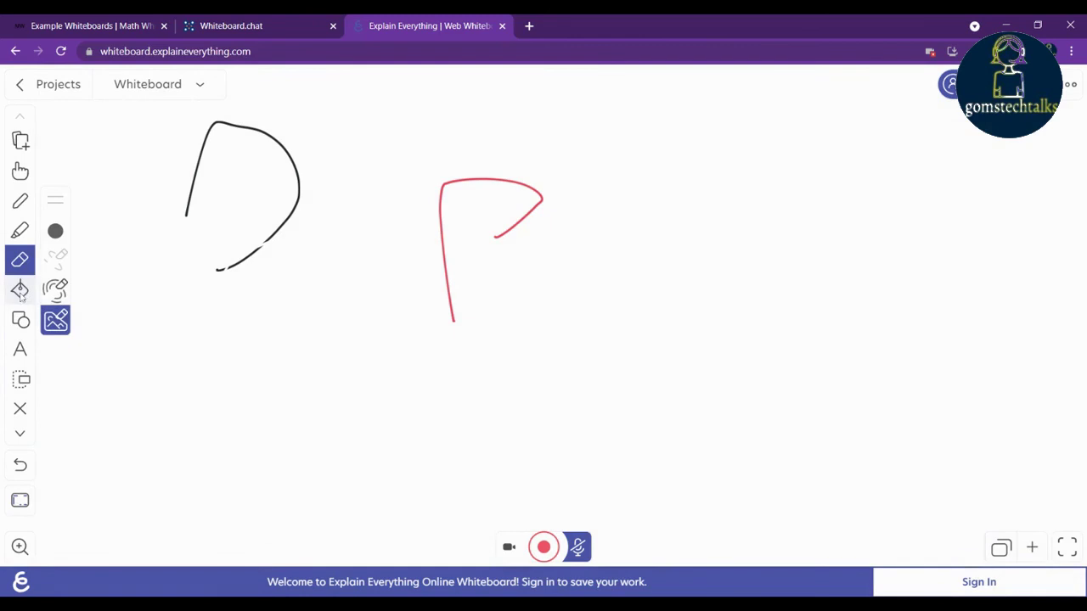
{"action": "left_click", "coordinate": [19, 291]}
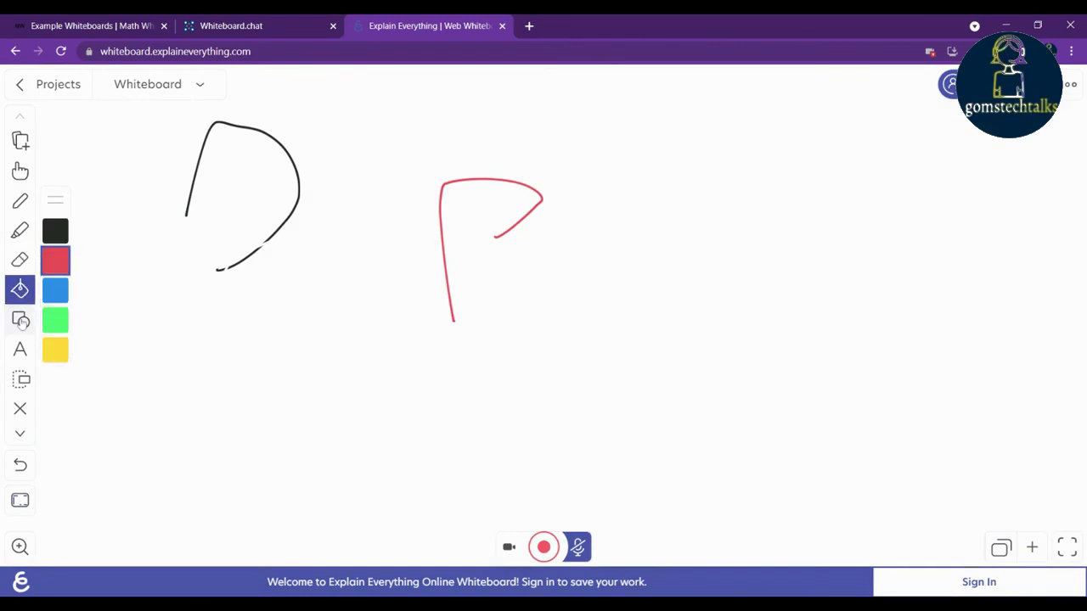
Draw a light-grey rectangle with a pink outline below the D.
{"action": "left_click", "coordinate": [20, 321]}
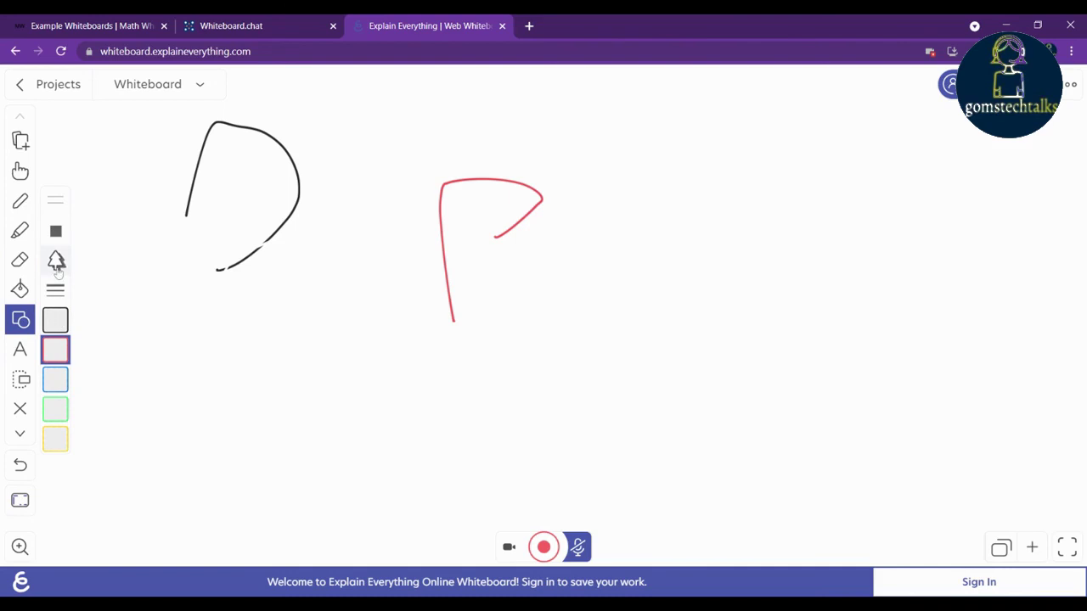
{"action": "left_click_drag", "start_coordinate": [191, 308], "coordinate": [271, 433]}
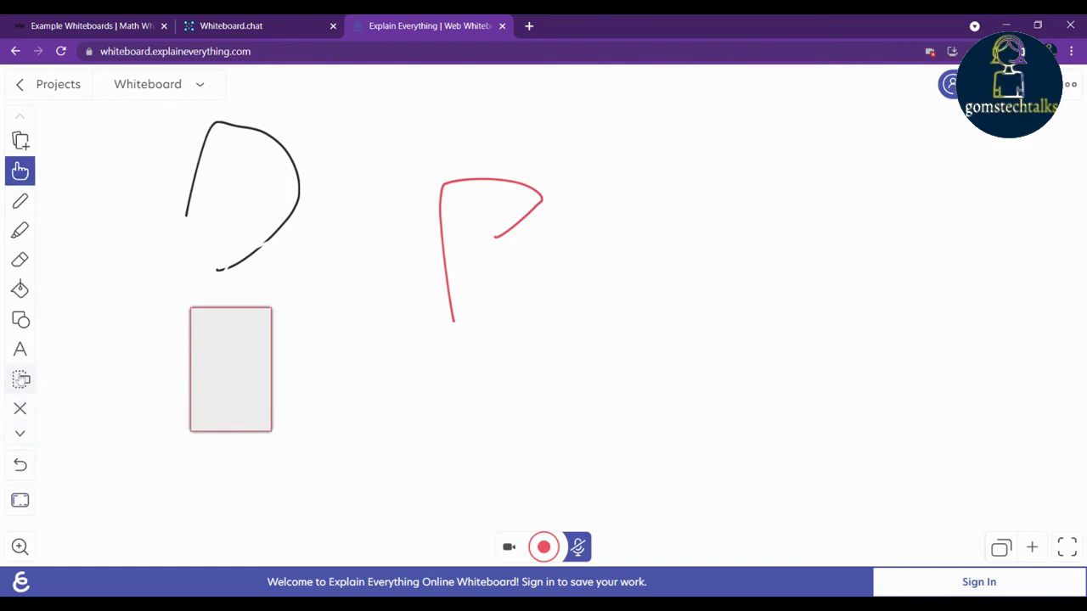
{"action": "left_click", "coordinate": [19, 348]}
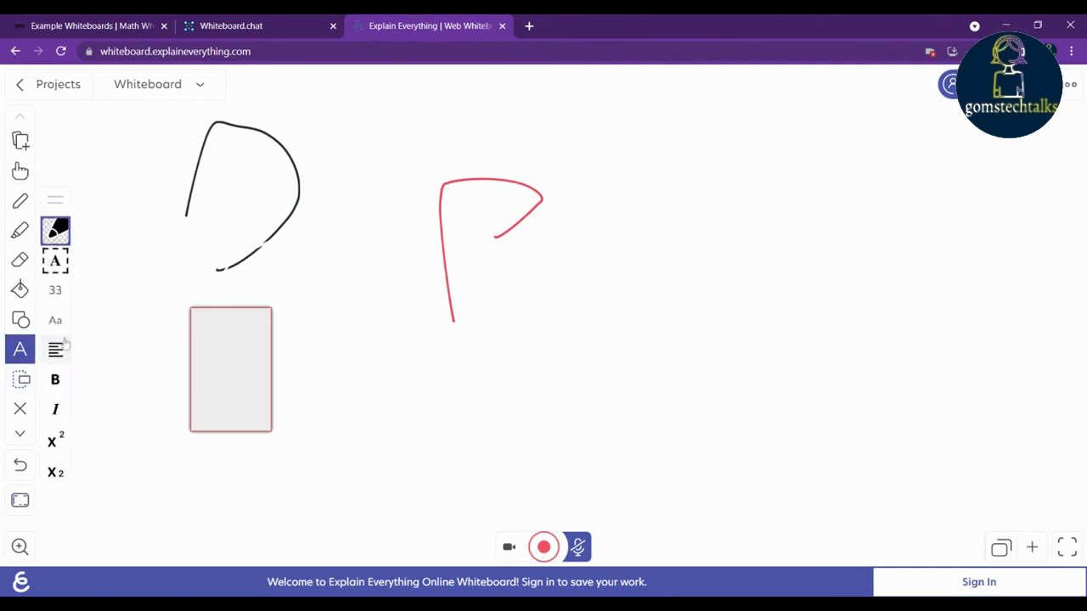